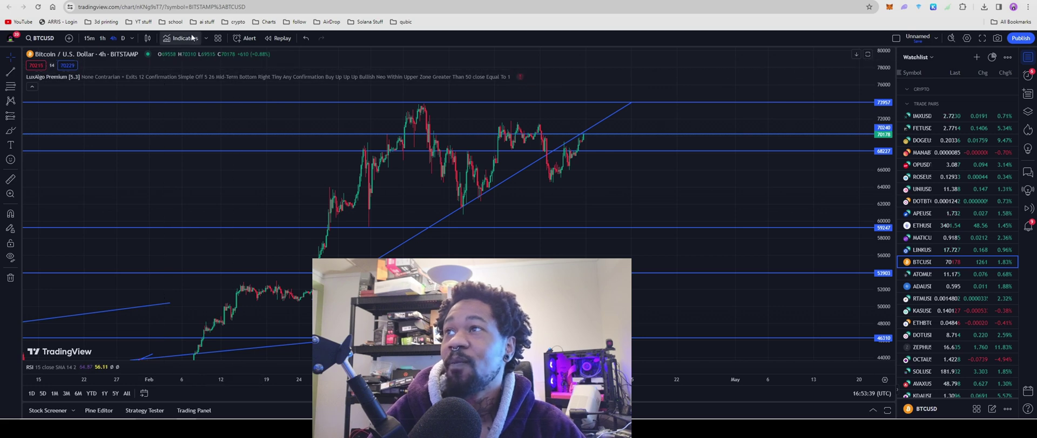
Switch to the Scash documentation and go back to the s.cash project homepage to view its sections
key(ctrl+Tab)
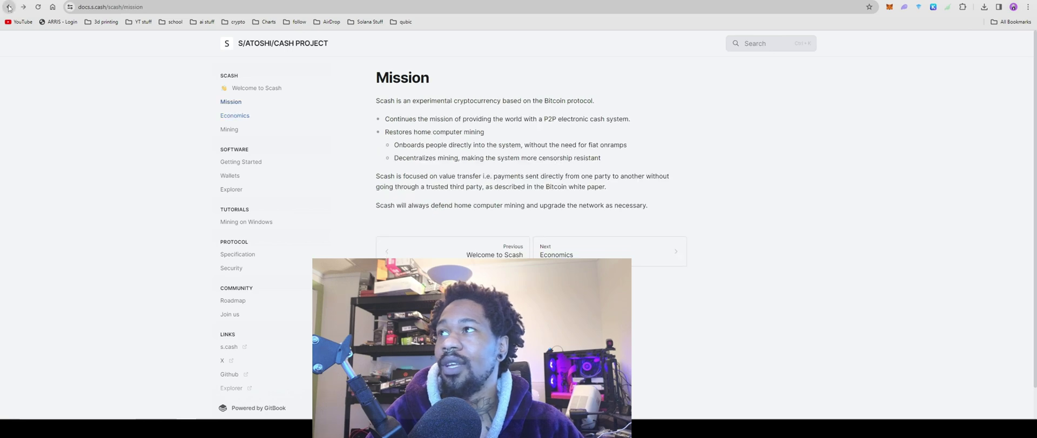
click(9, 7)
click(9, 7)
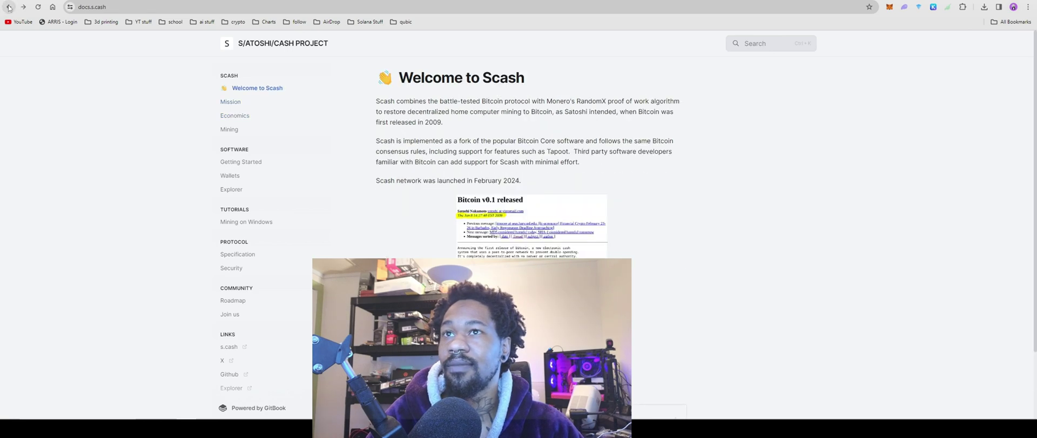
click(9, 7)
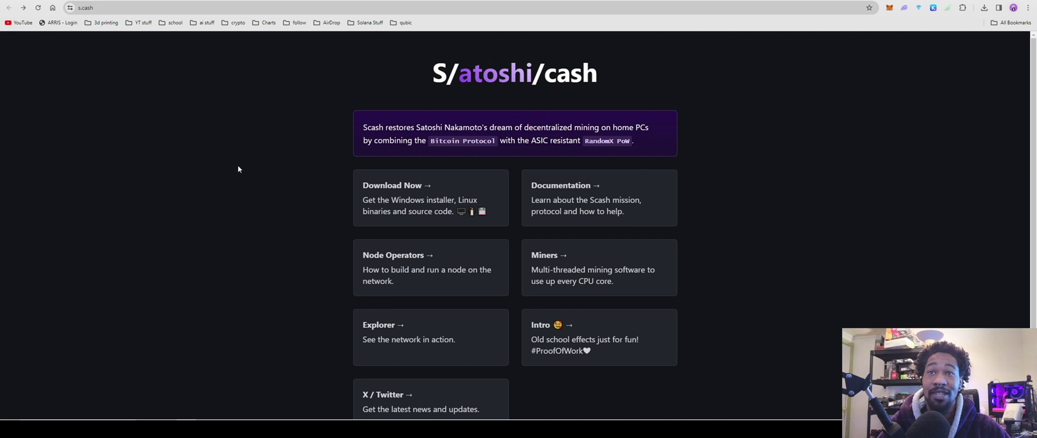
scroll(283, 164, down, 1)
scroll(303, 140, up, 1)
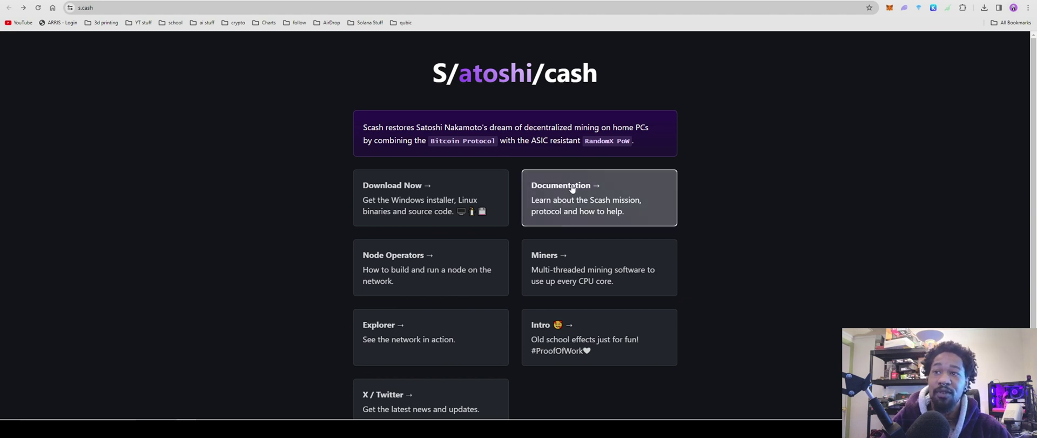
Open the project's documentation from the homepage and view its Economics page
scroll(594, 203, down, 1)
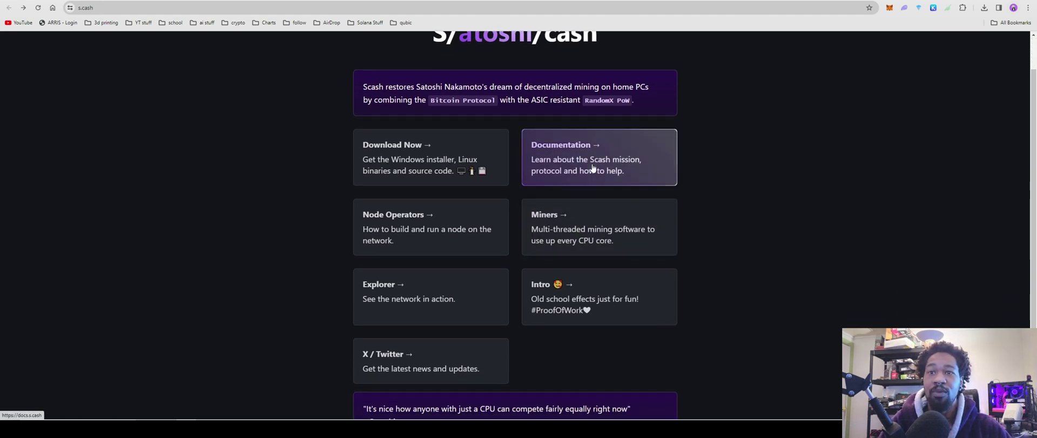
click(602, 168)
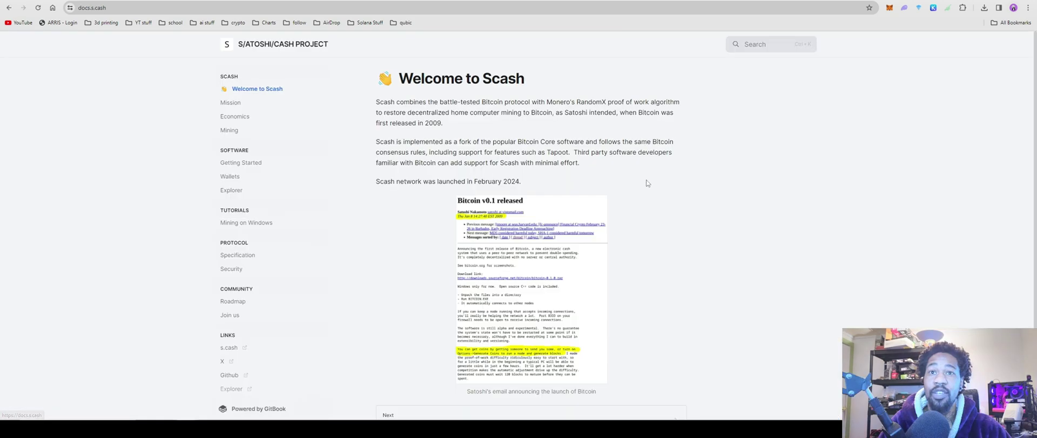
click(243, 116)
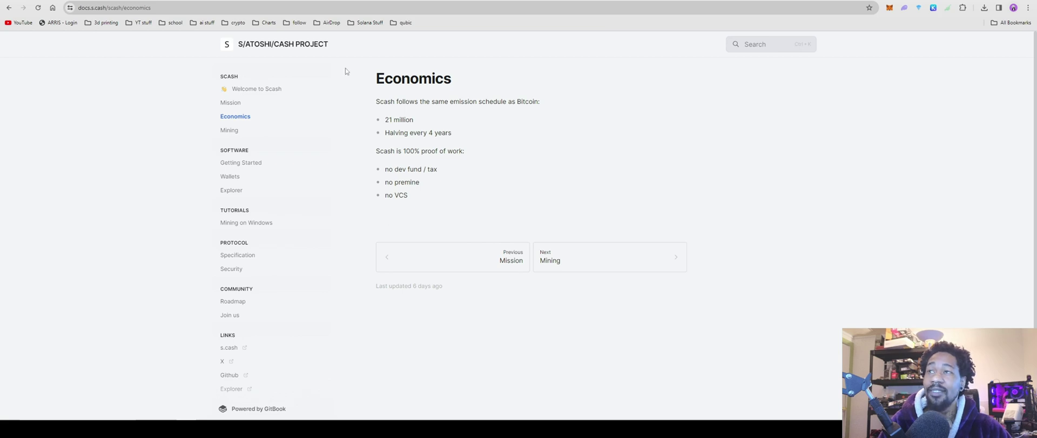
Return from the Economics page to the s.cash homepage
click(9, 7)
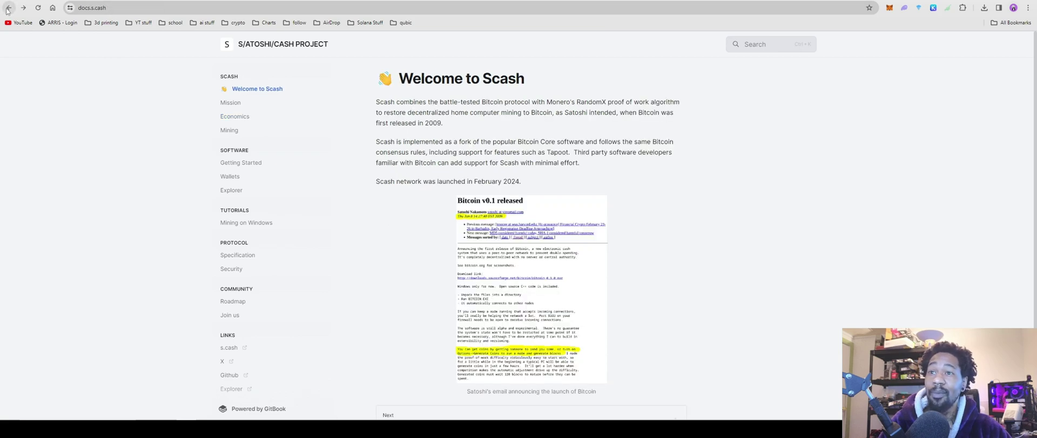
click(8, 7)
scroll(471, 249, down, 1)
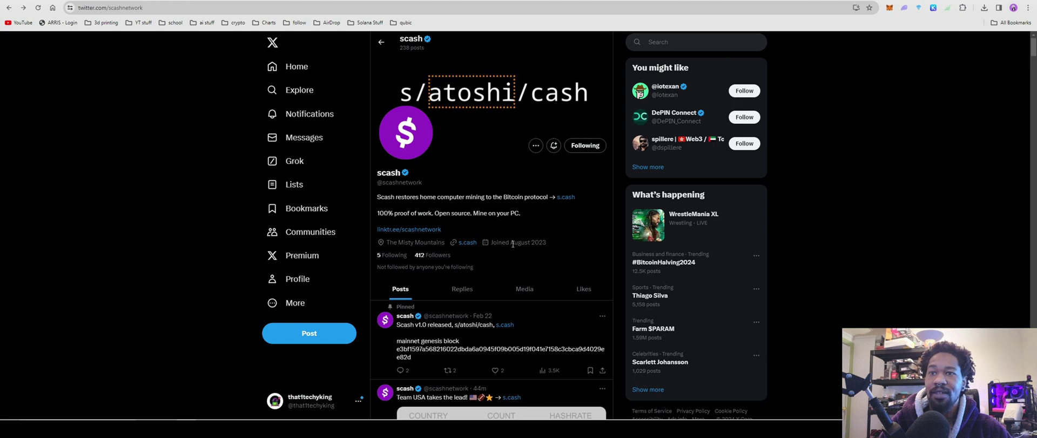
Look through the scash posts on X for mining pool, miner release and project history news
scroll(568, 252, down, 15)
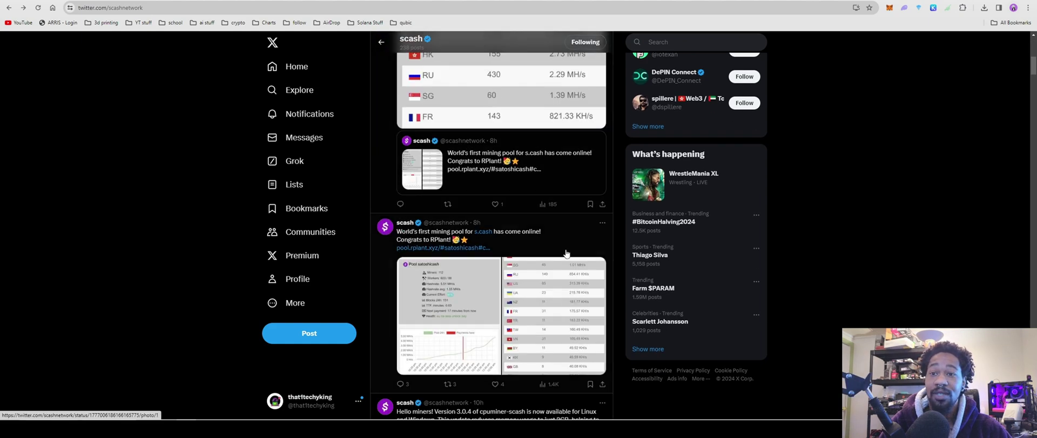
scroll(566, 253, down, 15)
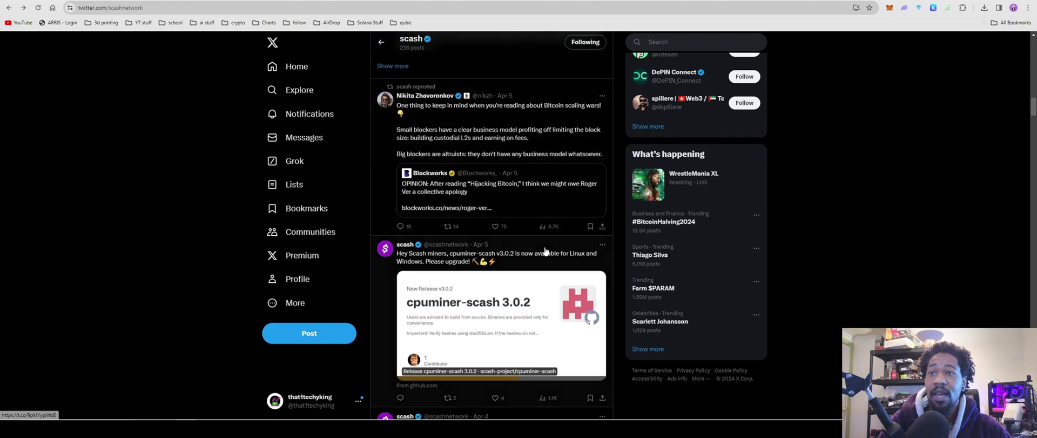
scroll(549, 250, down, 15)
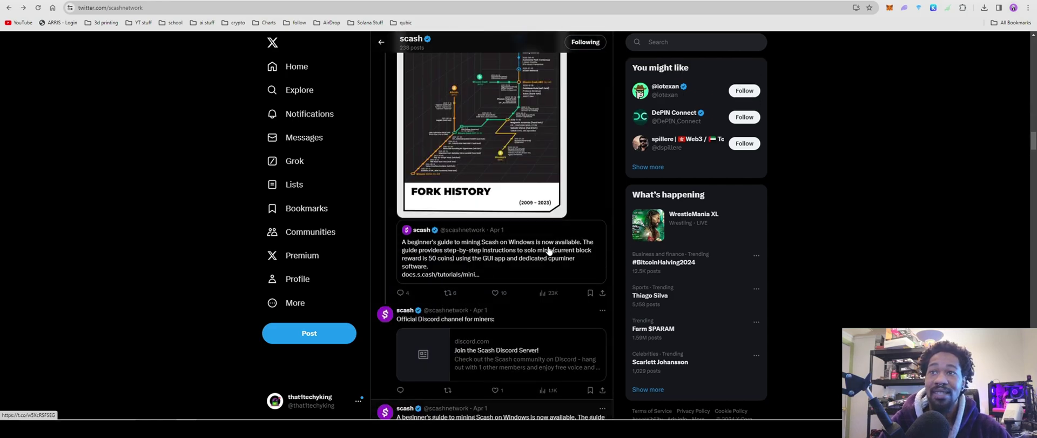
scroll(549, 252, up, 15)
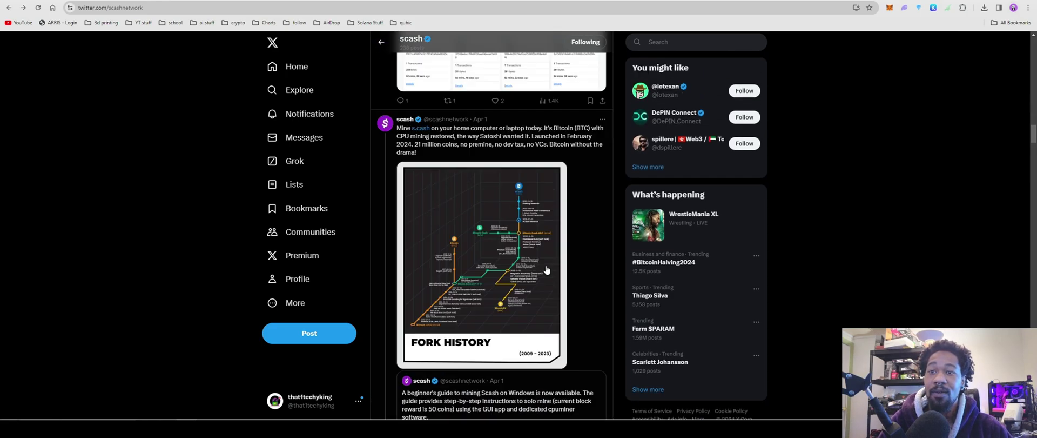
scroll(545, 252, up, 15)
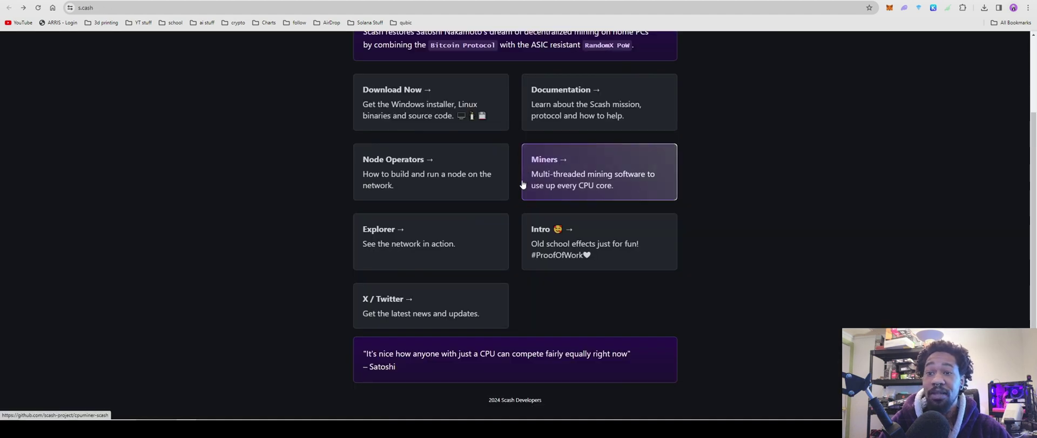
scroll(594, 173, up, 2)
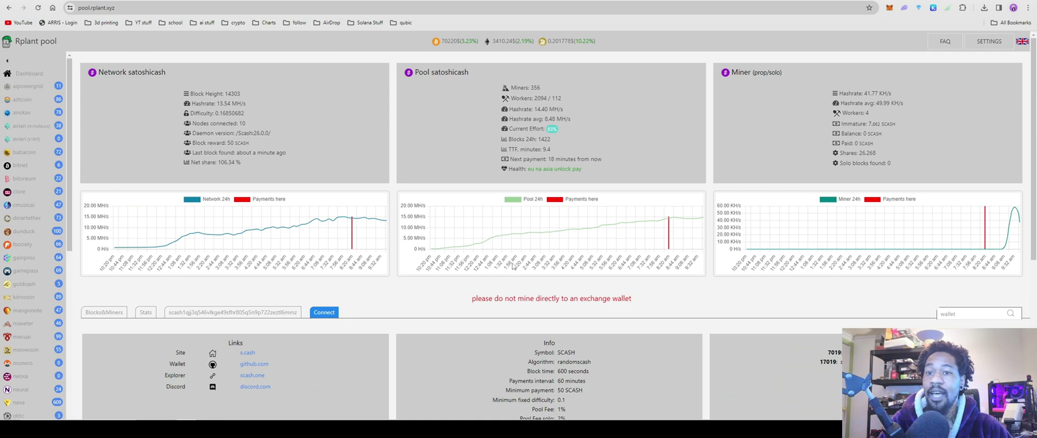
Open the wallet's GitHub releases from the Rplant satoshicash pool page and examine the downloadable assets
scroll(513, 266, down, 4)
scroll(512, 266, up, 3)
scroll(519, 265, down, 2)
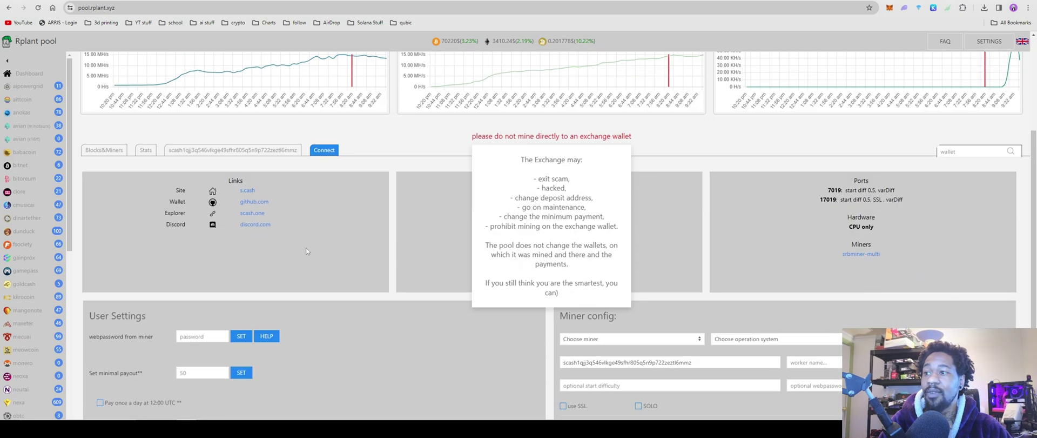
click(252, 206)
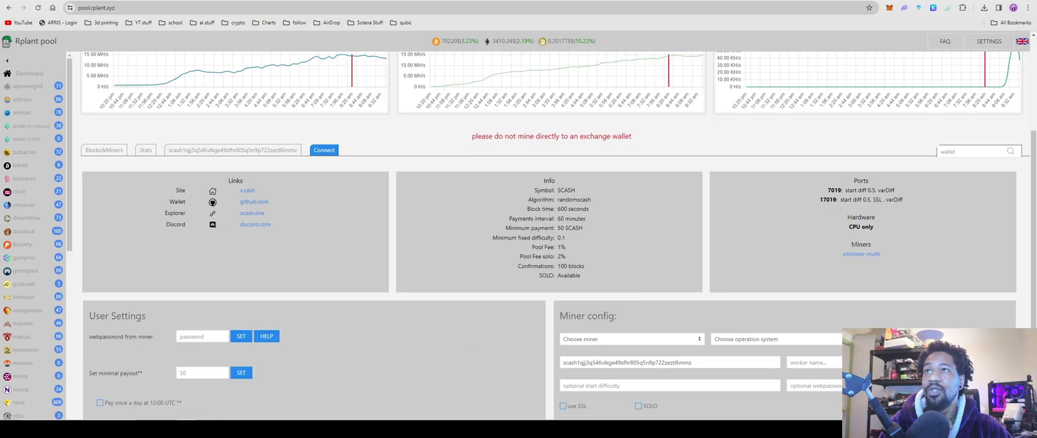
scroll(524, 291, down, 5)
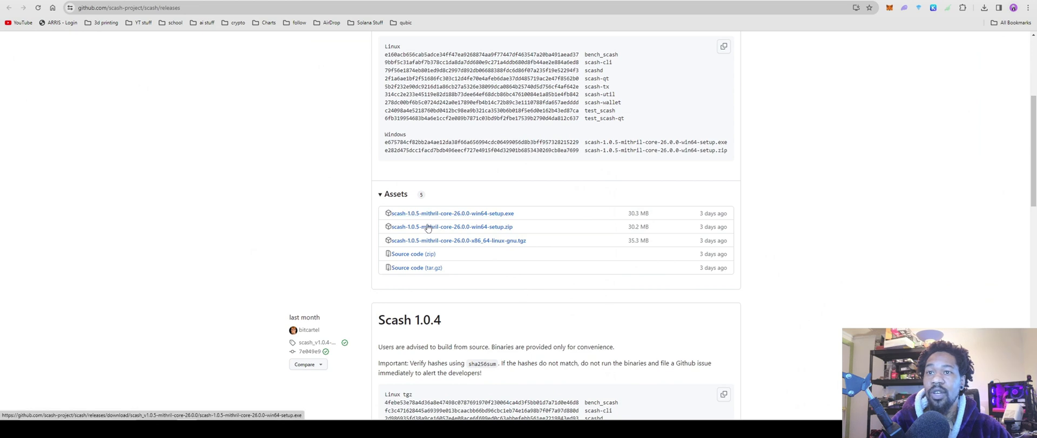
scroll(444, 231, up, 1)
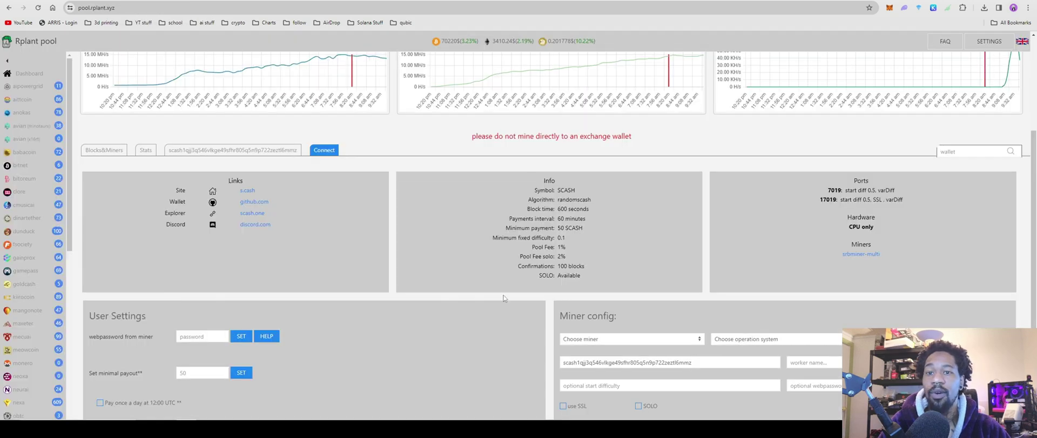
Open the srbminer-multi releases from the pool page and examine the v2.5.2 notes and download assets
scroll(661, 309, down, 1)
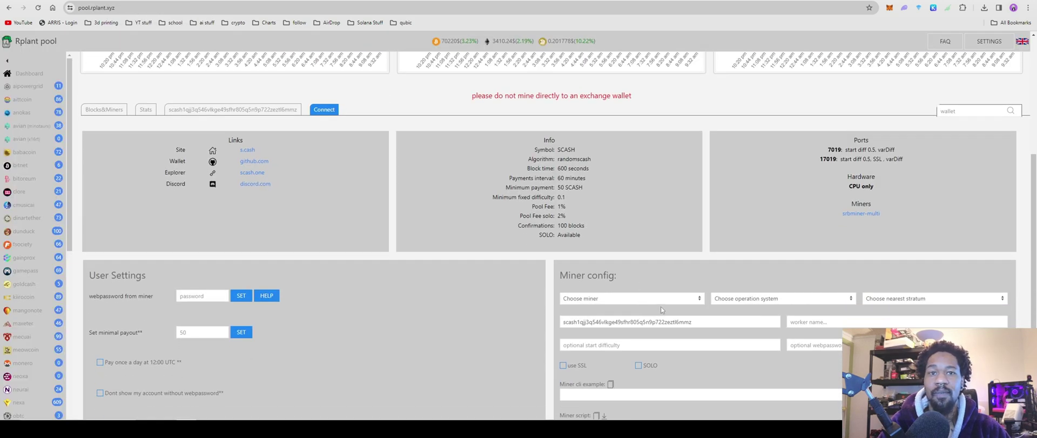
click(862, 214)
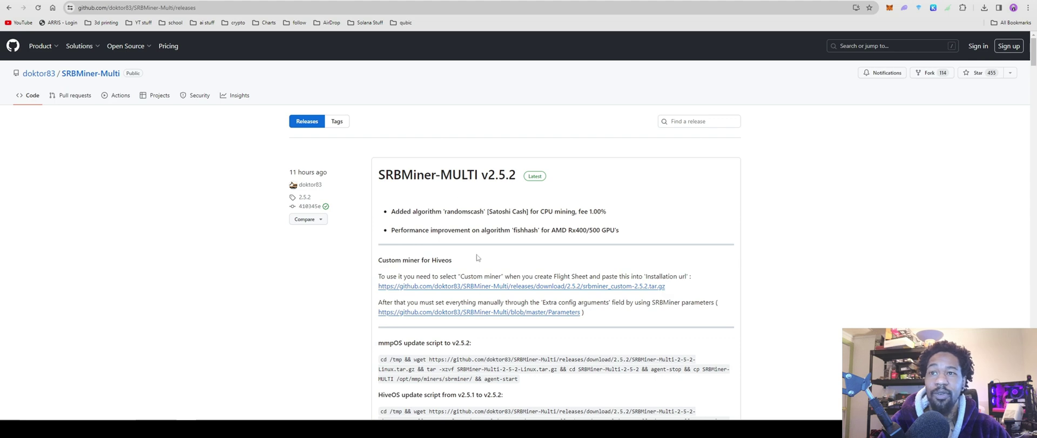
scroll(591, 210, down, 3)
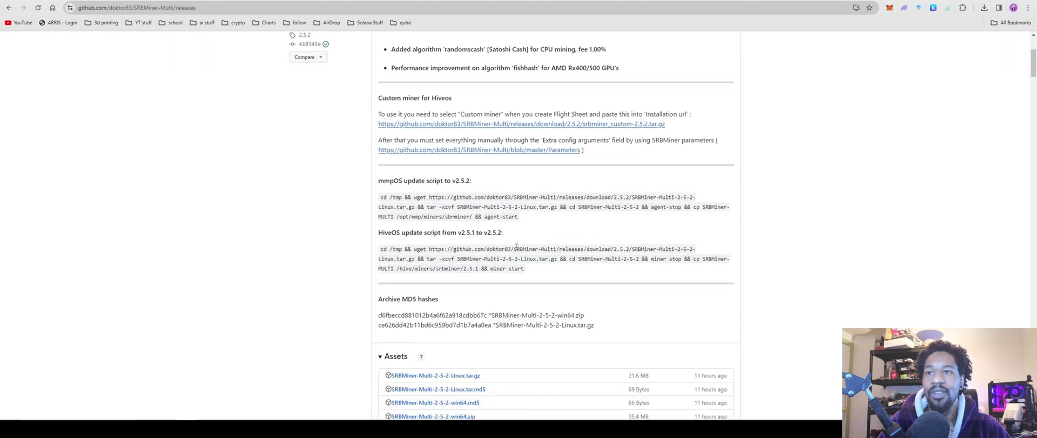
scroll(486, 184, up, 3)
scroll(425, 167, down, 1)
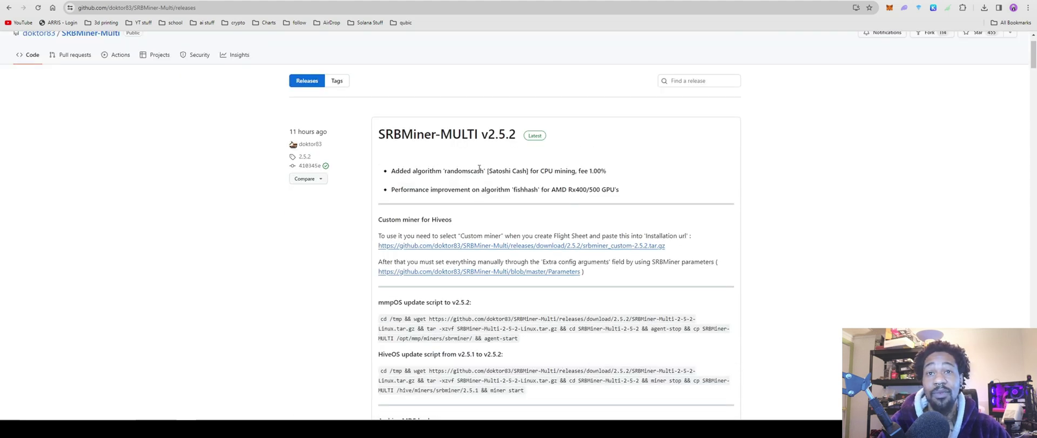
scroll(479, 168, down, 8)
scroll(483, 213, up, 9)
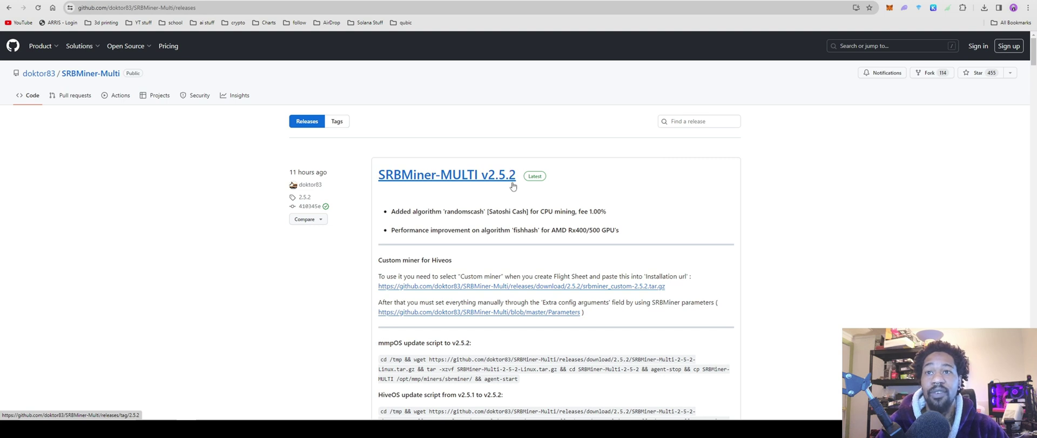
scroll(534, 216, down, 3)
scroll(561, 254, down, 2)
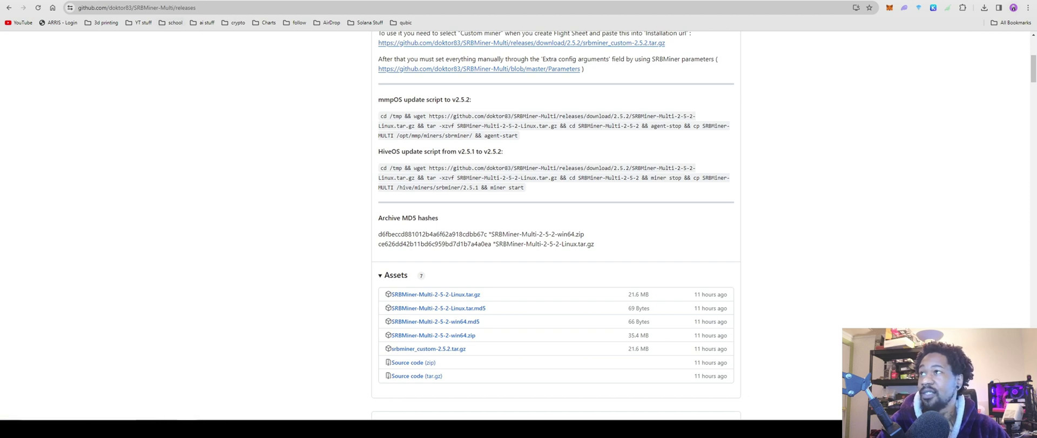
Return to the Rplant pool page and configure the miner as srbminer-multi on Windows
key(ctrl+Tab)
key(ctrl+Tab)
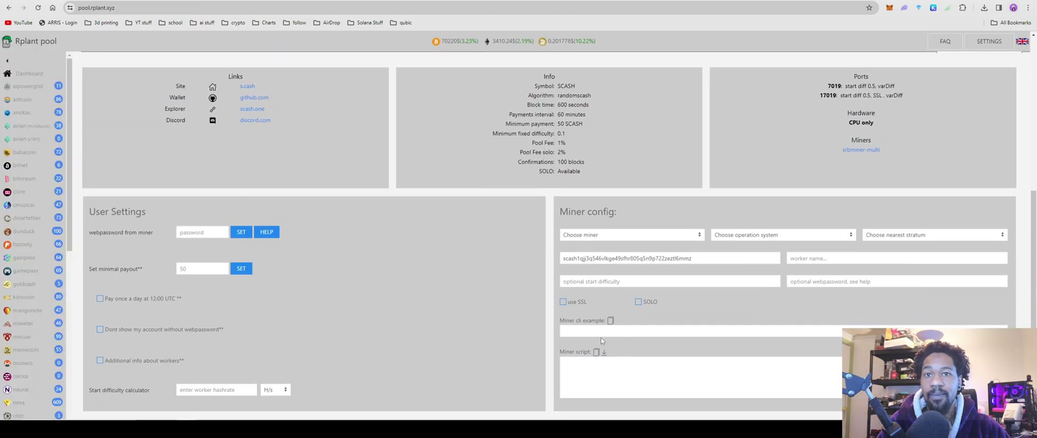
drag(710, 259, 540, 262)
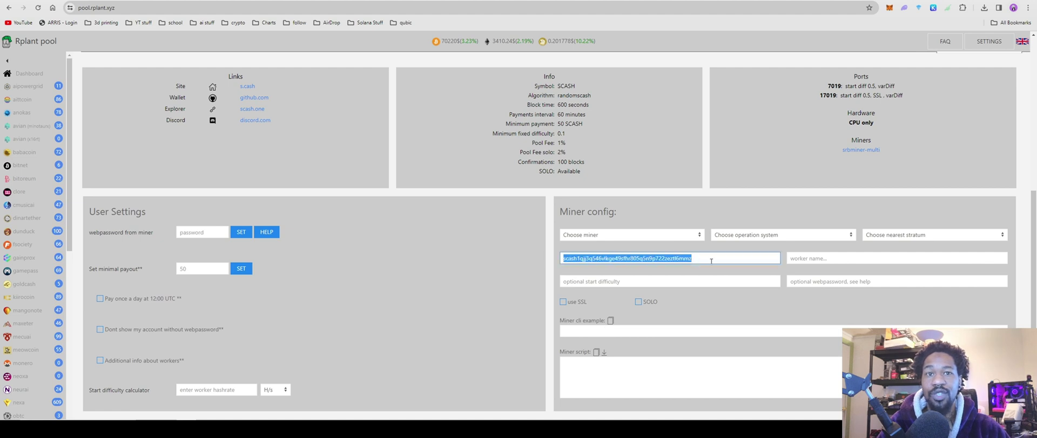
click(602, 238)
click(600, 246)
click(784, 236)
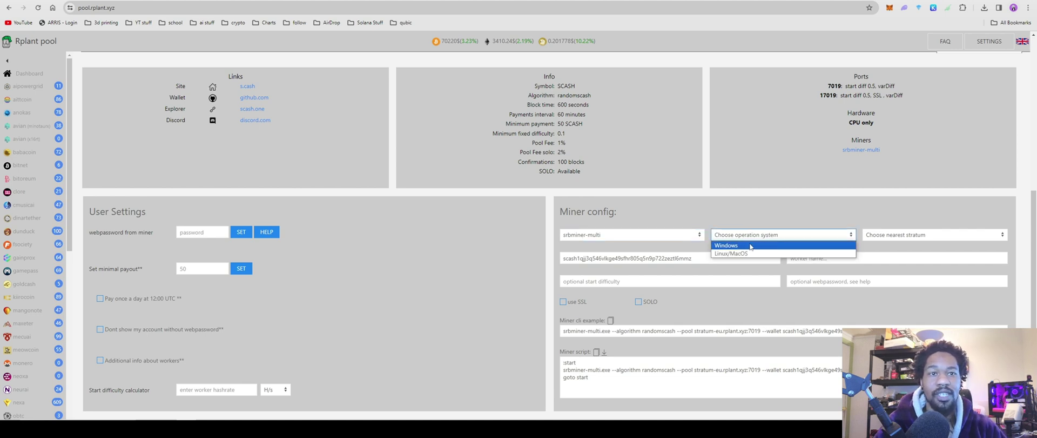
click(753, 245)
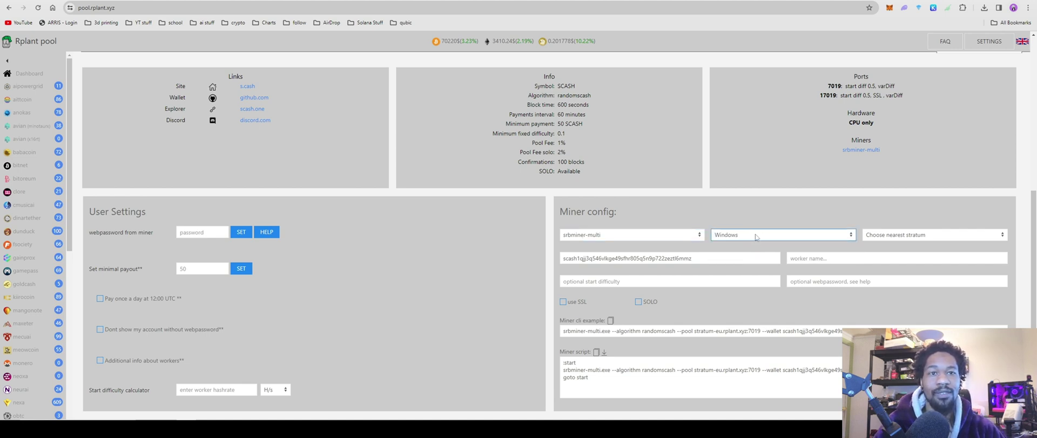
Set the nearest stratum to America and name the worker "king" in the miner configuration
click(927, 232)
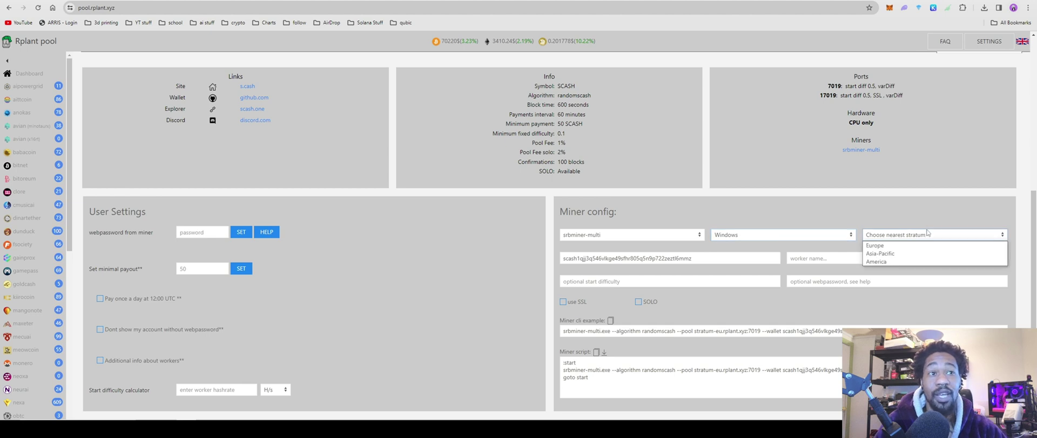
click(907, 261)
click(808, 259)
text(king)
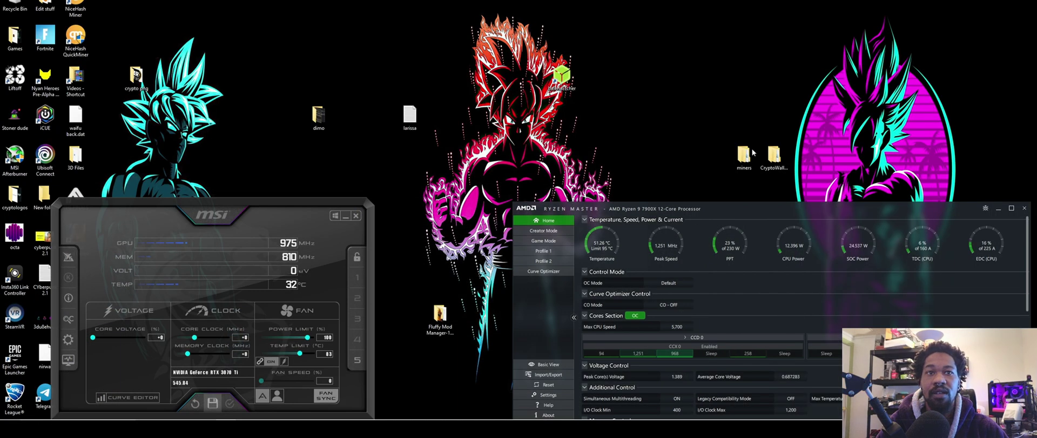
Open the start-mining-scash batch file from the desktop miners folder's SRBMiner-Multi-2-5-2 directory for editing in Notepad
double_click(744, 156)
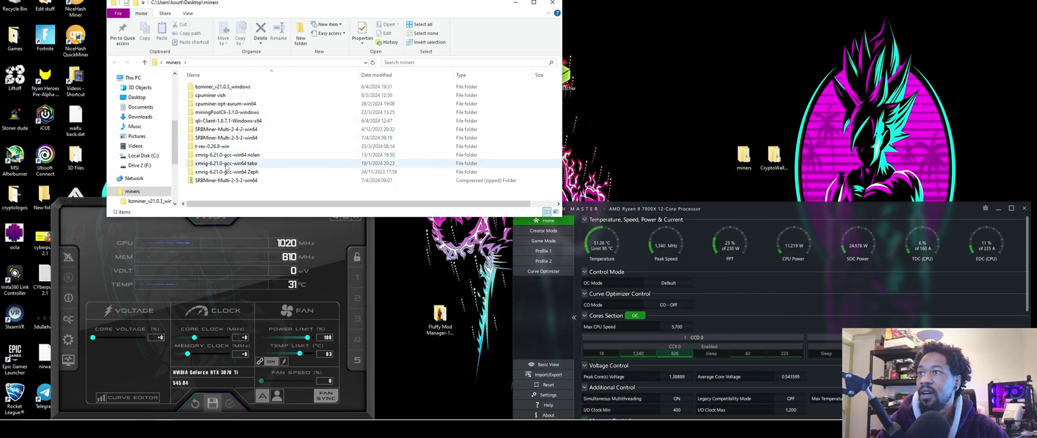
double_click(261, 139)
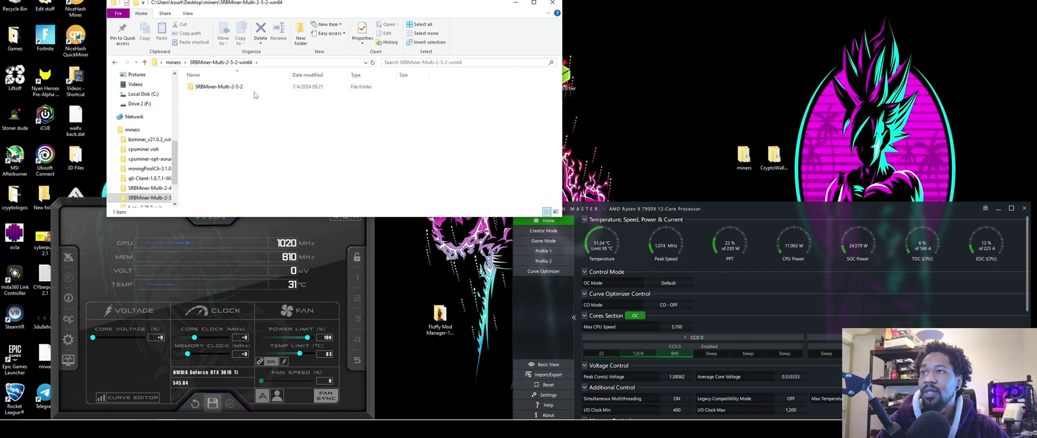
double_click(224, 88)
scroll(249, 135, down, 15)
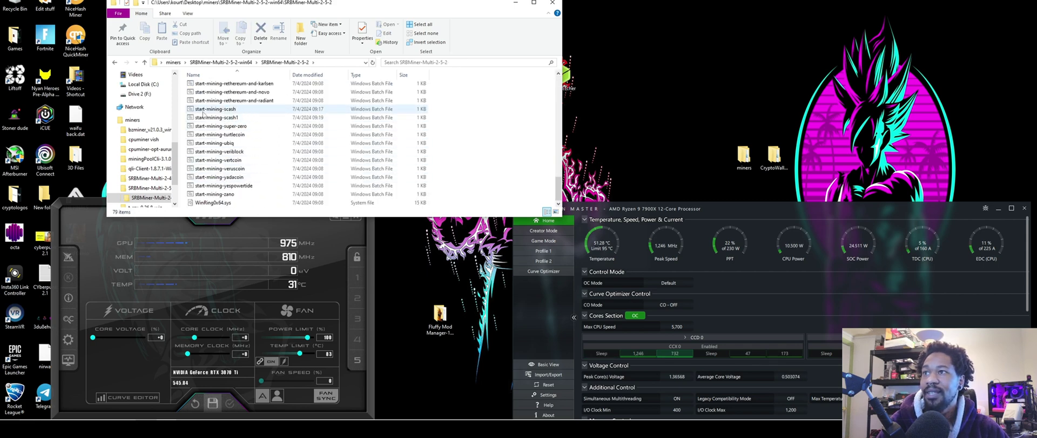
right_click(216, 111)
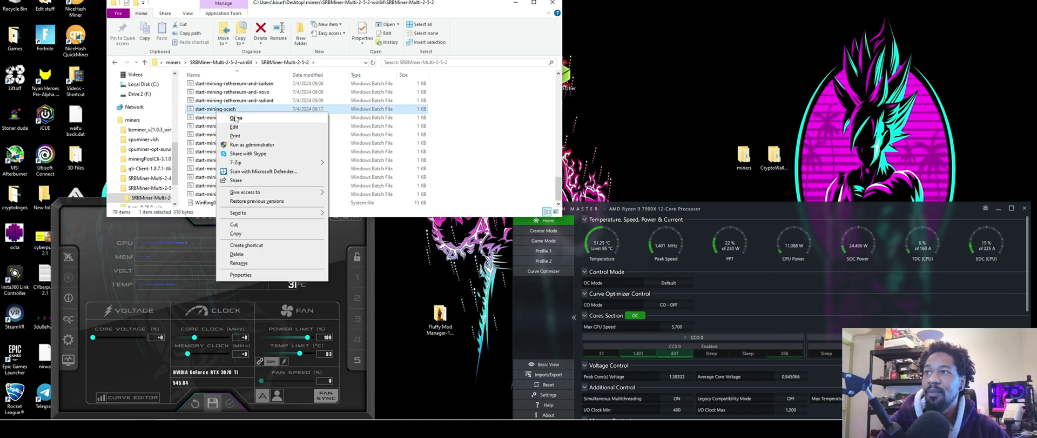
click(235, 127)
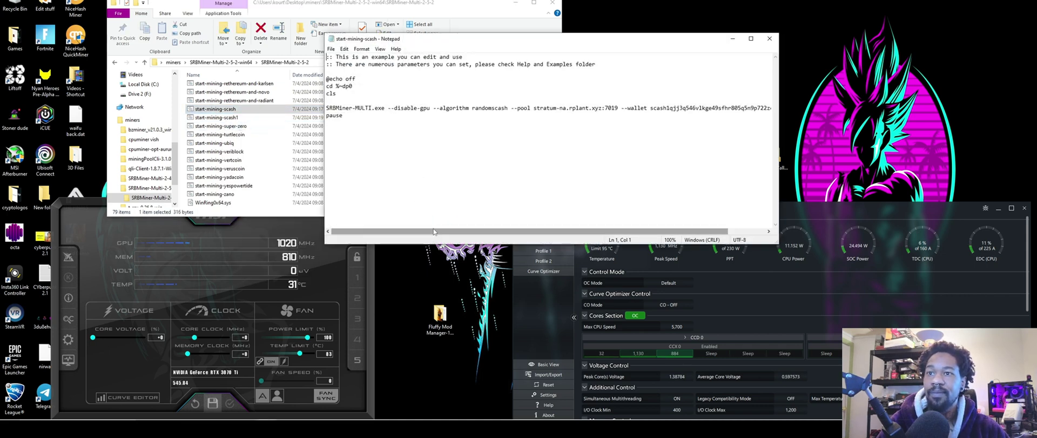
Review the batch file's mining command line, then switch to the Rplant page and highlight stratum-na.rplant.xyz:7019 in the miner script
mouse_move(433, 232)
mouse_down()
mouse_move(547, 231)
mouse_move(435, 231)
mouse_up()
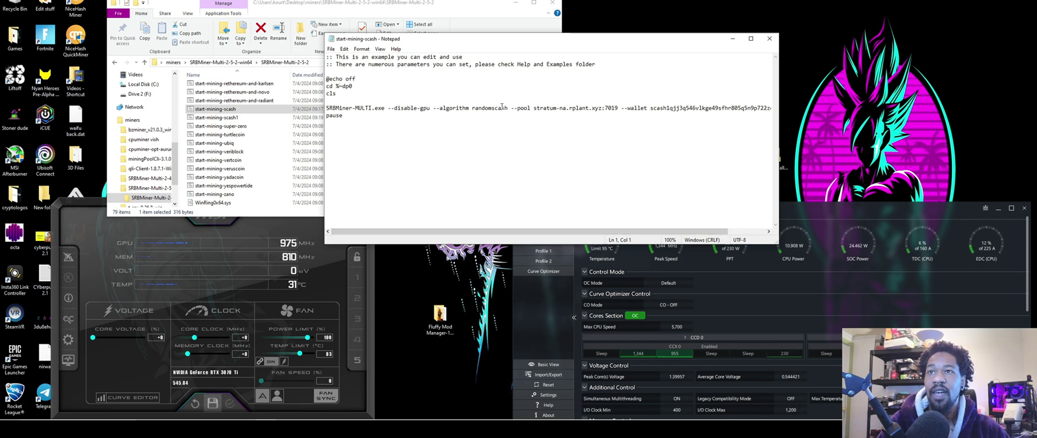
drag(465, 232, 504, 231)
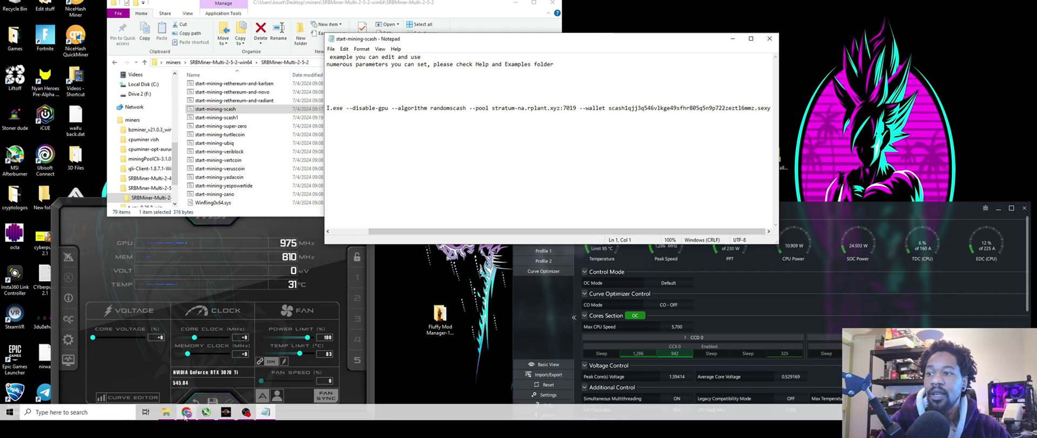
click(187, 413)
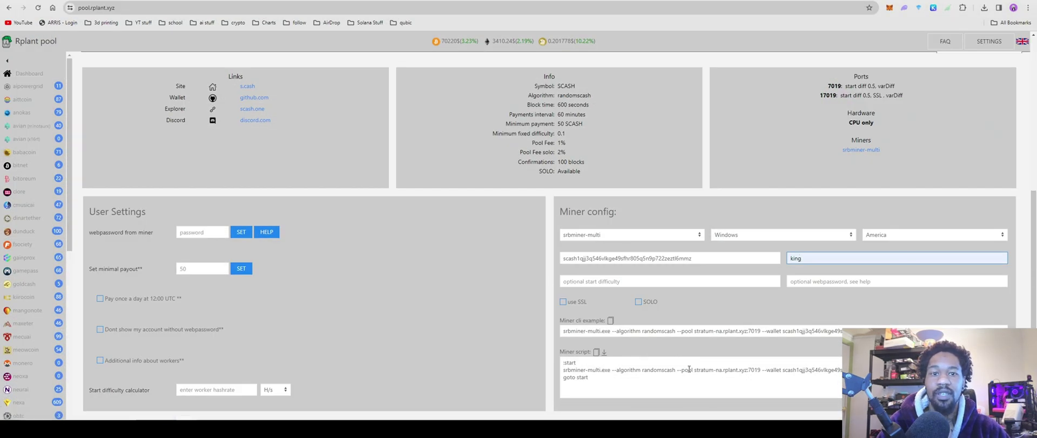
drag(696, 371, 759, 371)
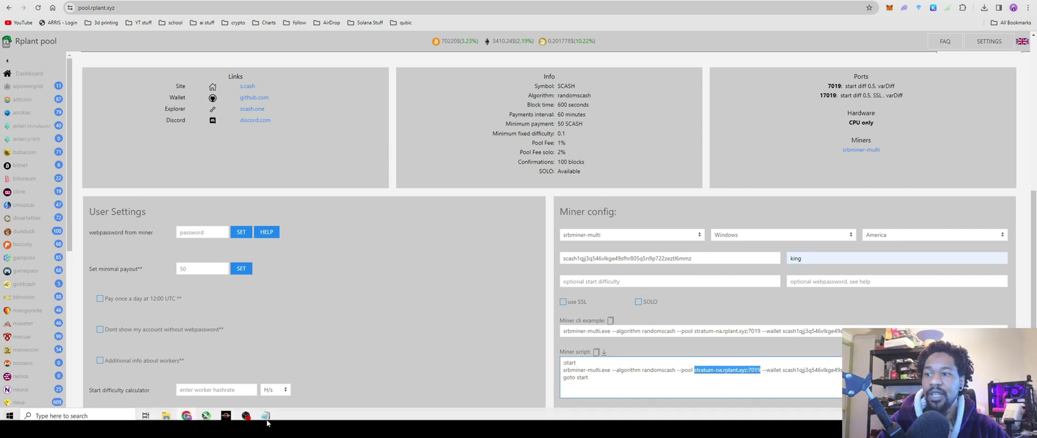
Return to the start-mining-scash file in Notepad, review its full command line and close it without changes
click(265, 411)
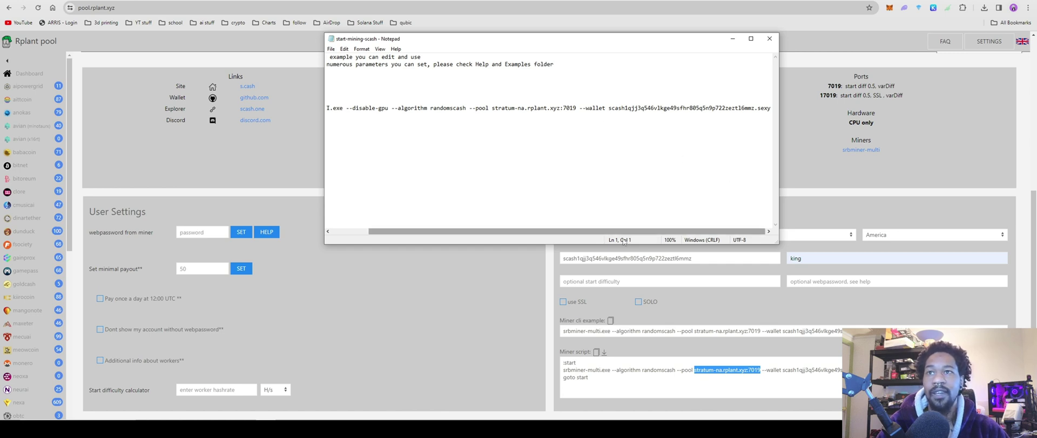
drag(587, 235, 464, 237)
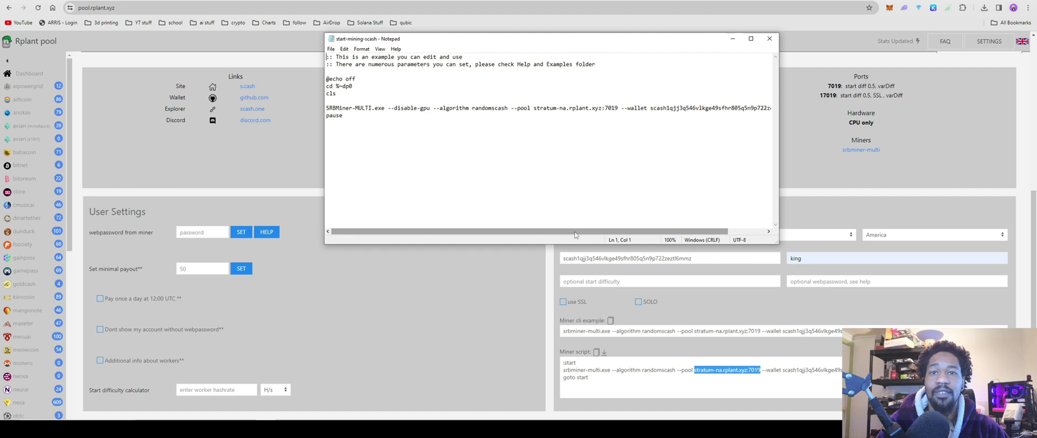
drag(575, 234, 466, 138)
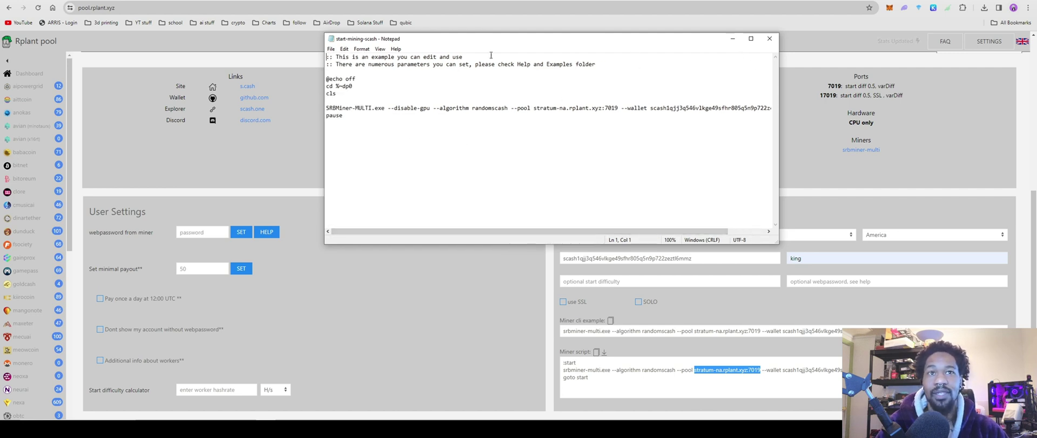
click(330, 49)
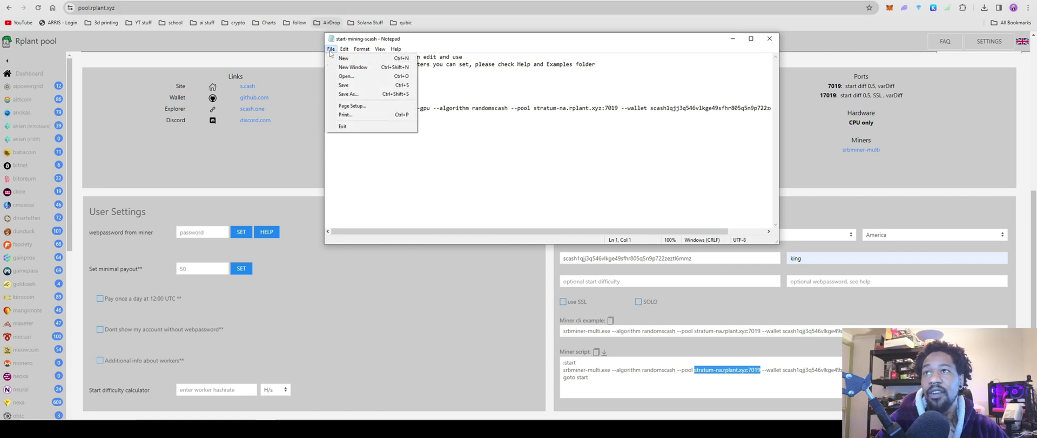
click(327, 23)
click(770, 38)
Examine the satoshicash network, pool and miner statistics along with the connection information on the Rplant page
scroll(647, 338, up, 1)
scroll(649, 341, down, 1)
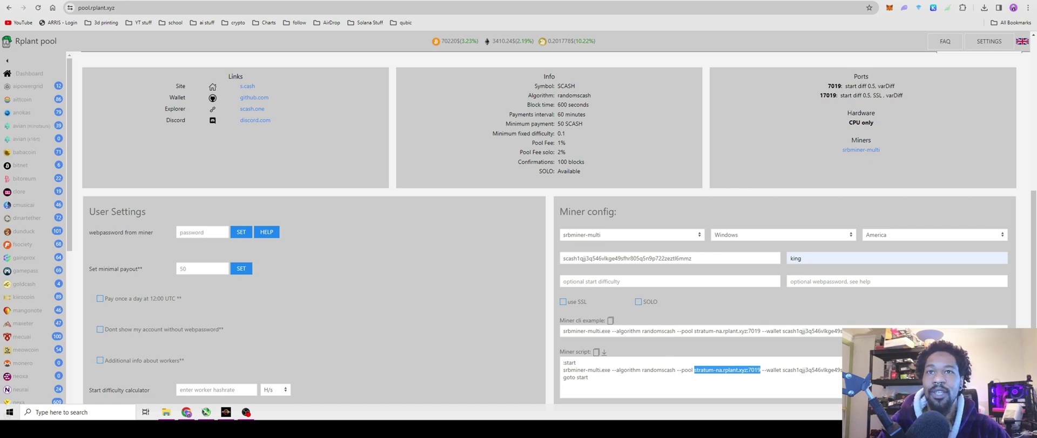
scroll(674, 274, up, 5)
scroll(674, 273, down, 5)
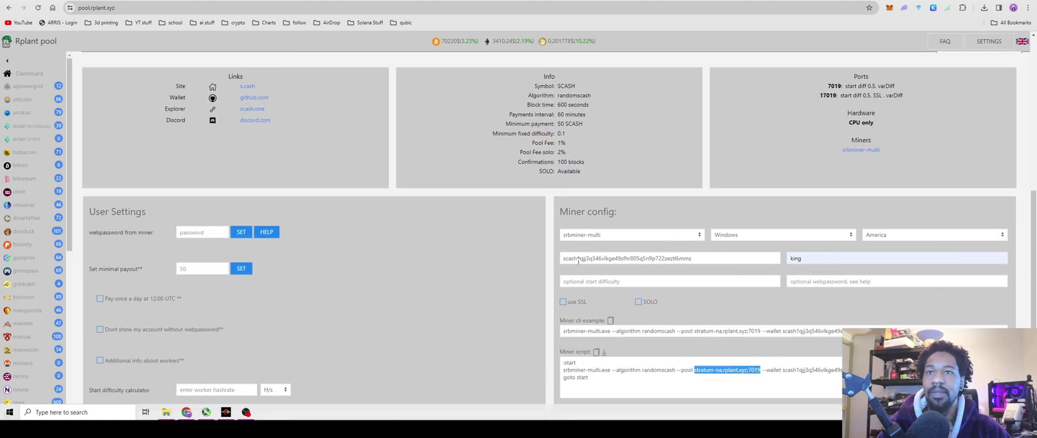
scroll(579, 259, up, 5)
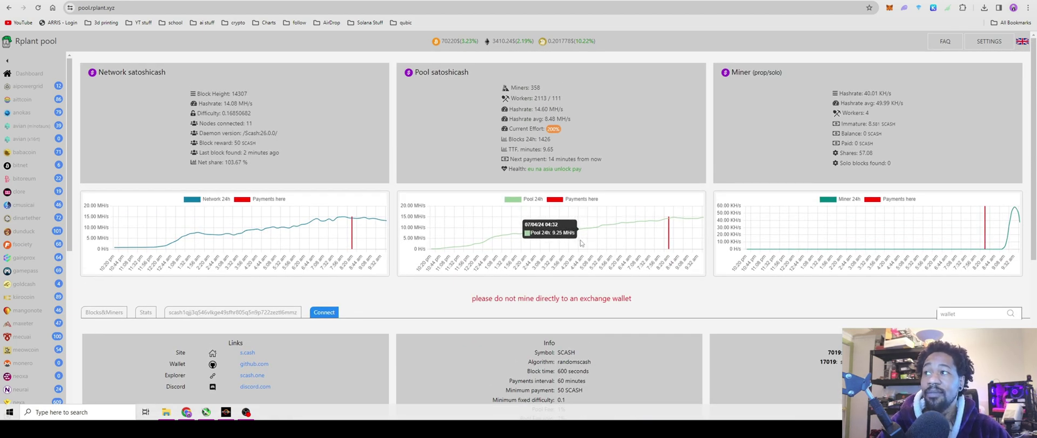
scroll(580, 242, down, 5)
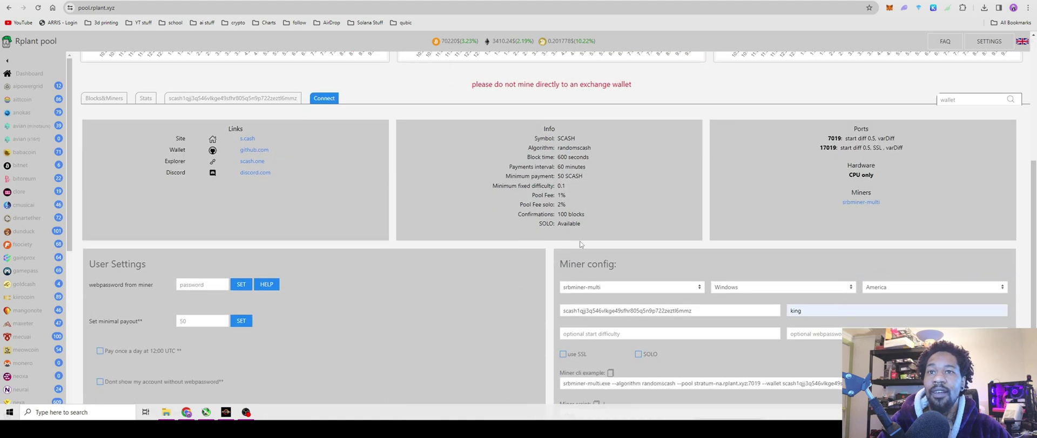
scroll(581, 243, up, 5)
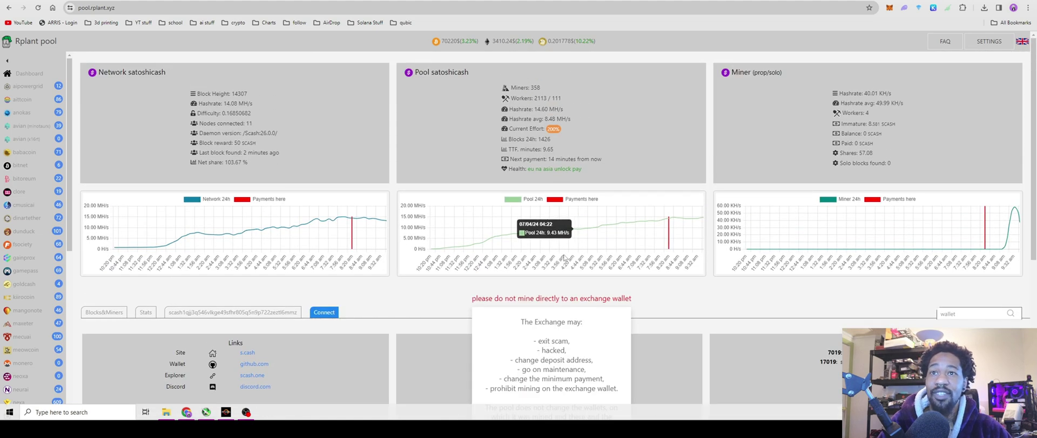
scroll(550, 162, down, 5)
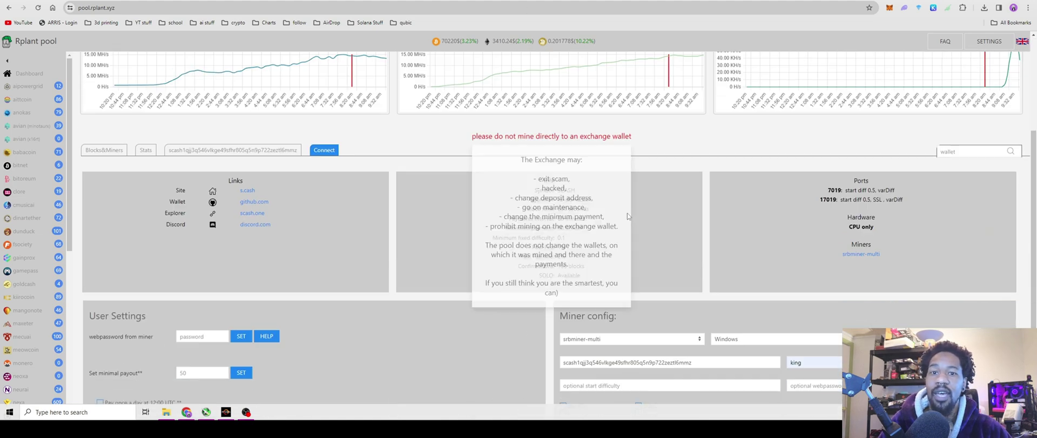
Copy the wallet address from the Rplant miner configuration
double_click(599, 258)
key(ctrl+c)
right_click(597, 264)
click(627, 83)
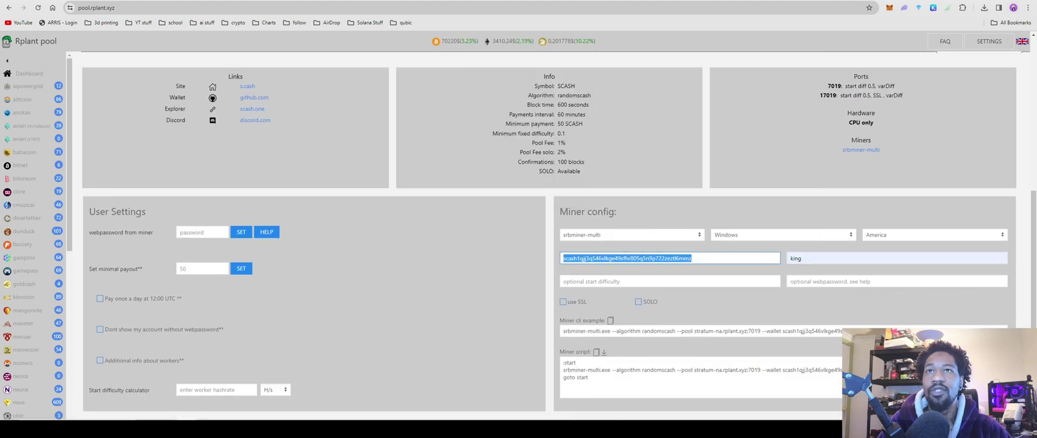
Switch to Hive OS, open the farm, look at its flight sheets and open its wallets
key(ctrl+Tab)
click(313, 182)
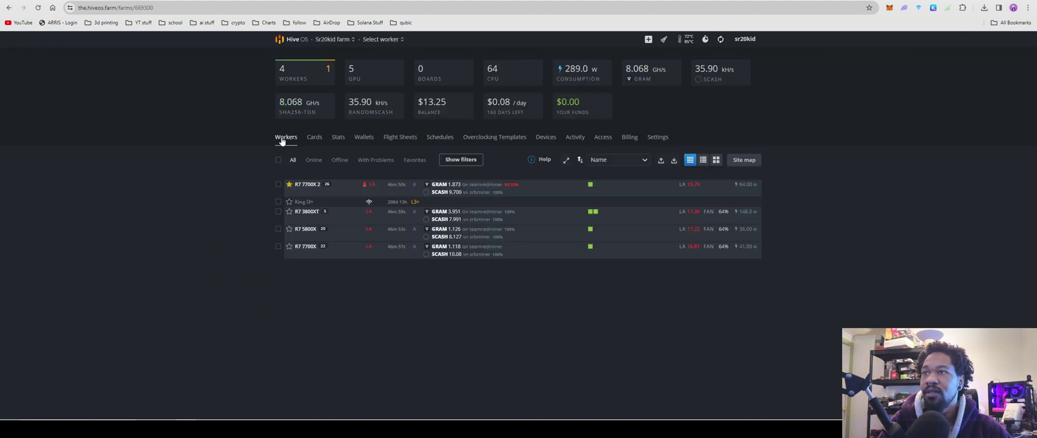
click(395, 141)
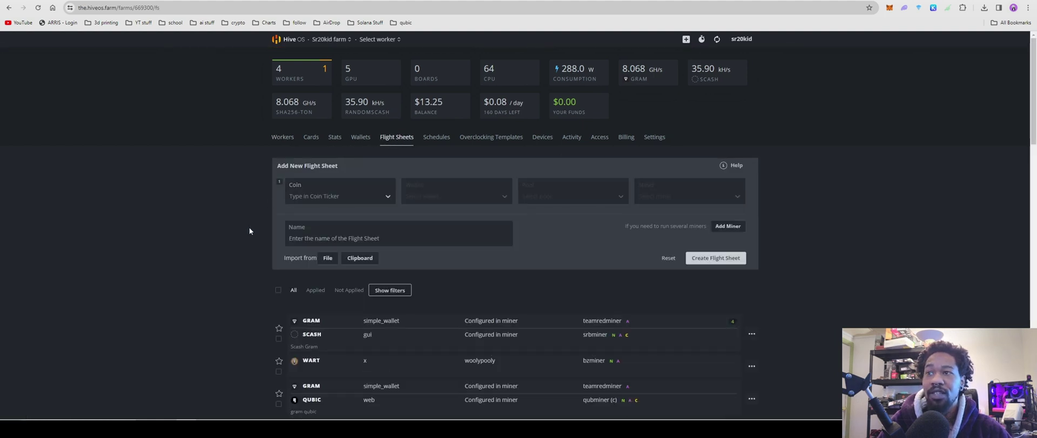
click(360, 142)
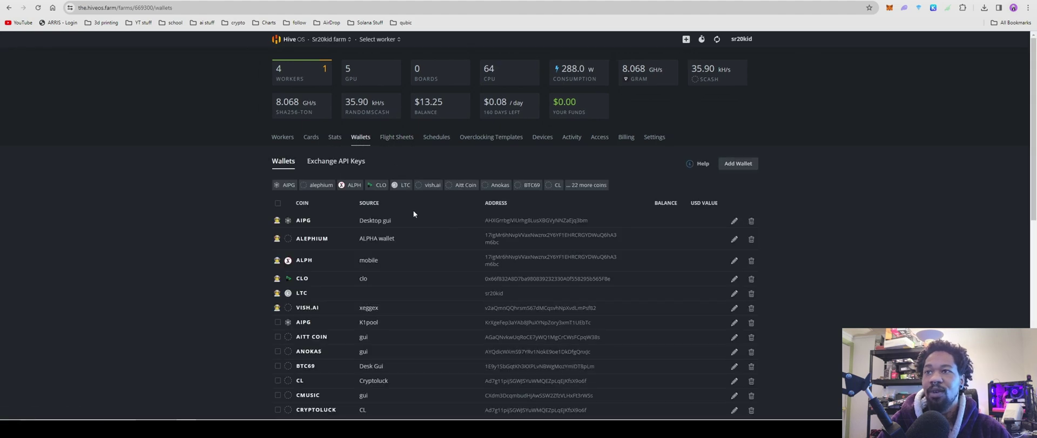
Start a new wallet in the farm and search its coin list for "scash"
click(738, 163)
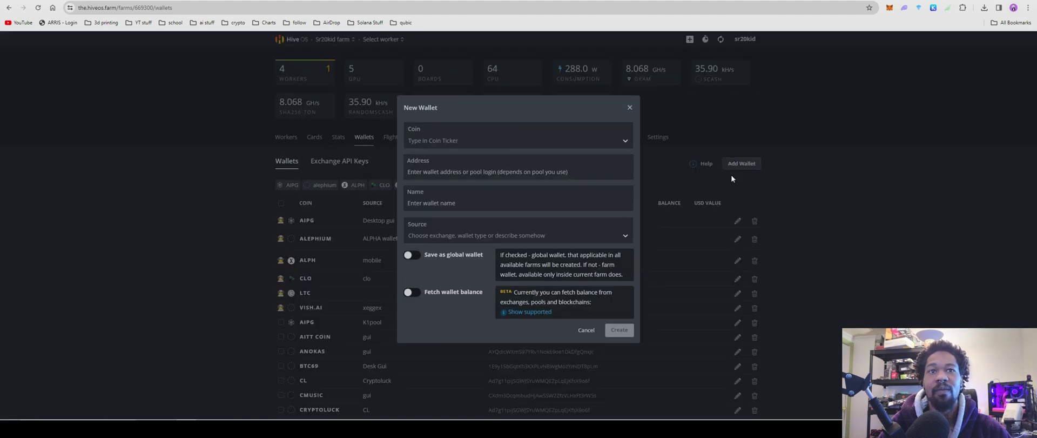
click(493, 138)
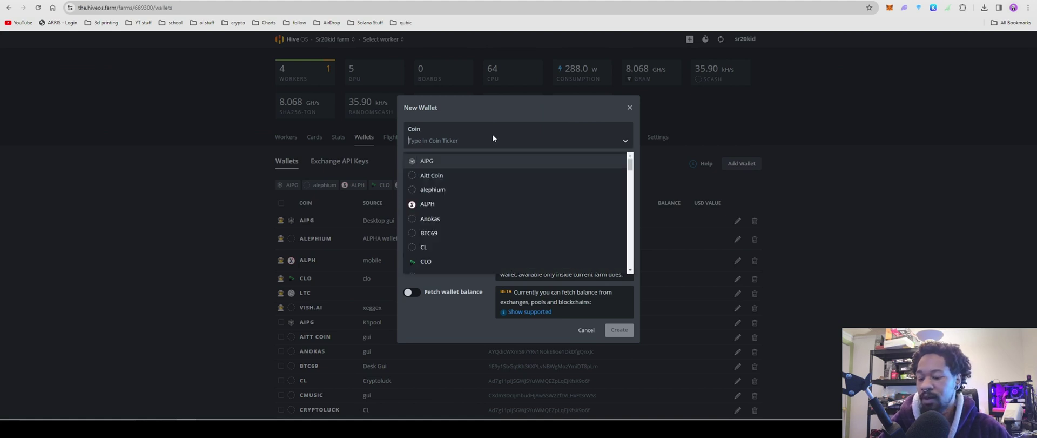
text(s)
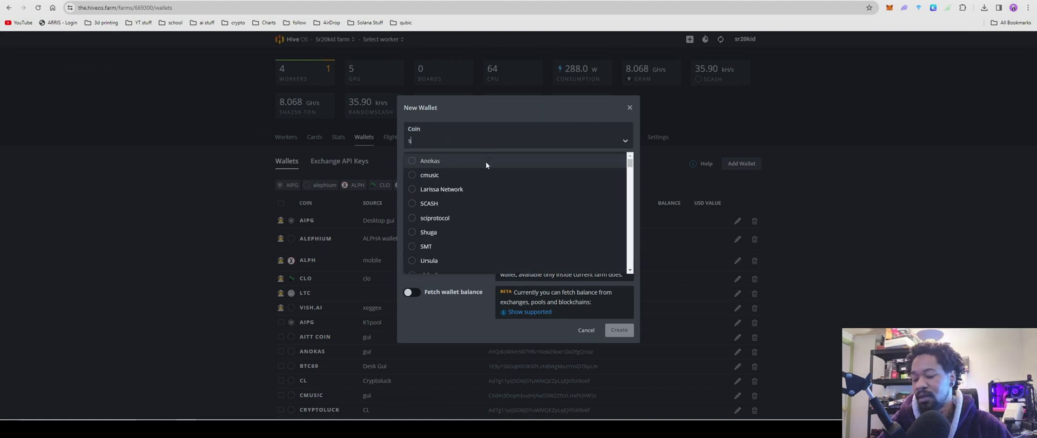
text(xas)
key(BackSpace)
key(BackSpace)
key(BackSpace)
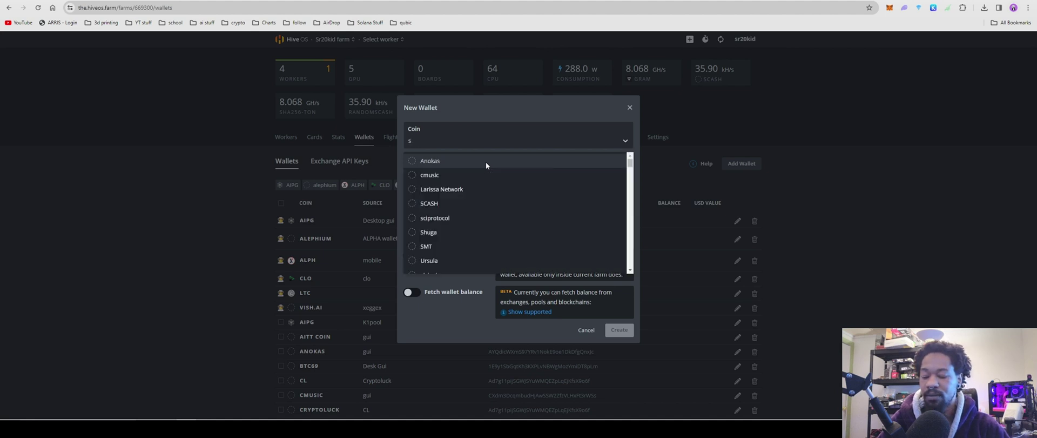
text(cash)
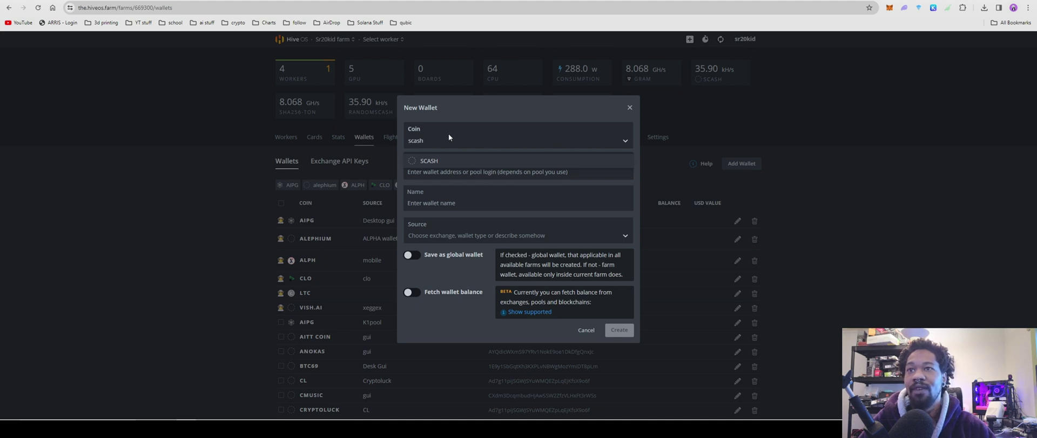
Paste the copied wallet address as the new wallet's address, then cancel the wallet creation
click(486, 172)
right_click(520, 173)
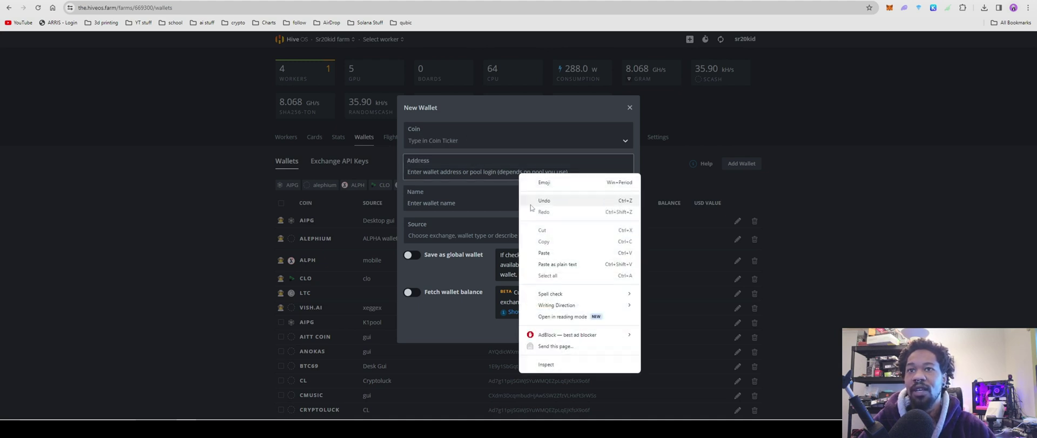
click(544, 252)
key(Tab)
click(587, 330)
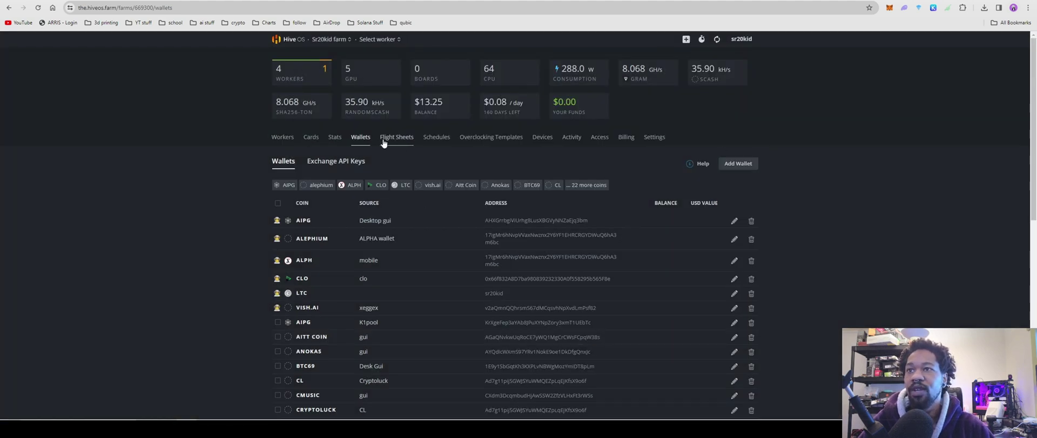
Open the farm's flight sheets and choose SCASH as the coin for a new flight sheet
click(394, 140)
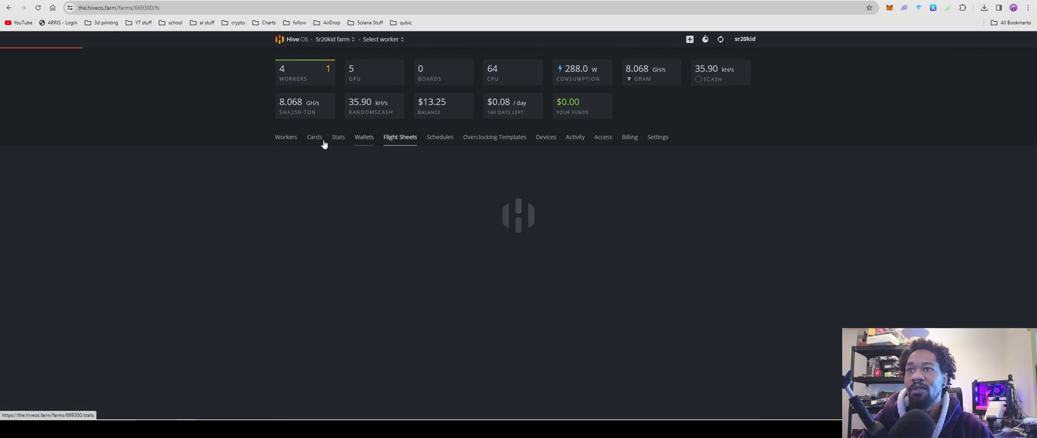
click(339, 197)
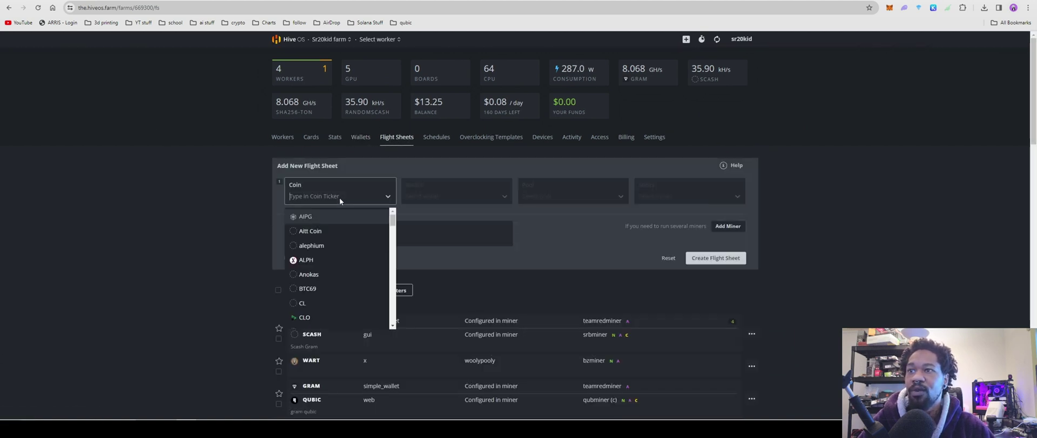
text(sx)
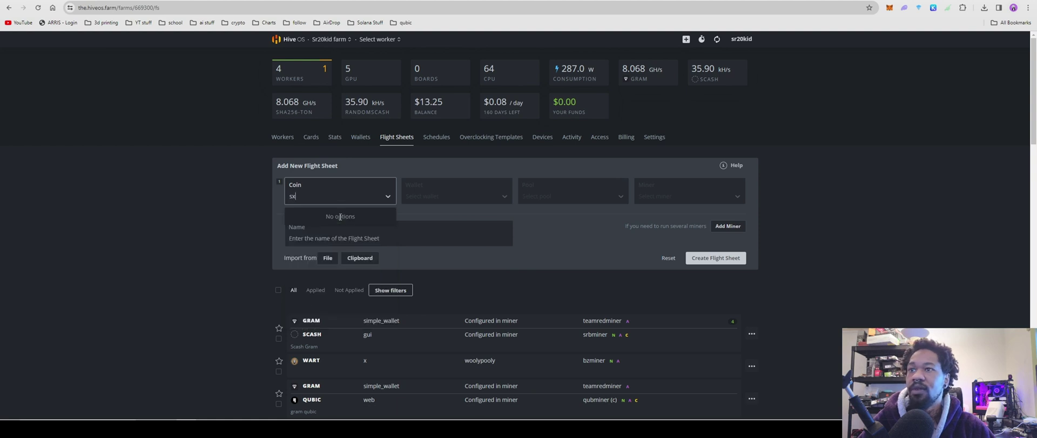
key(BackSpace)
text(c)
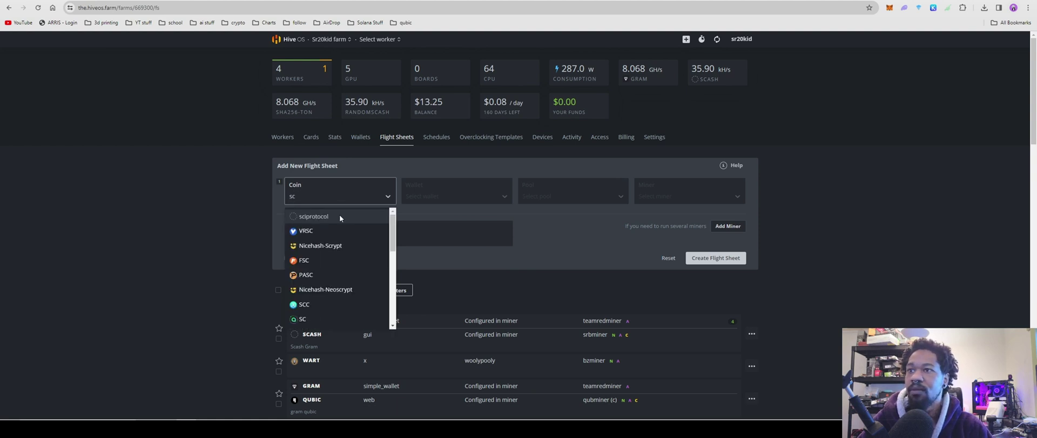
click(338, 215)
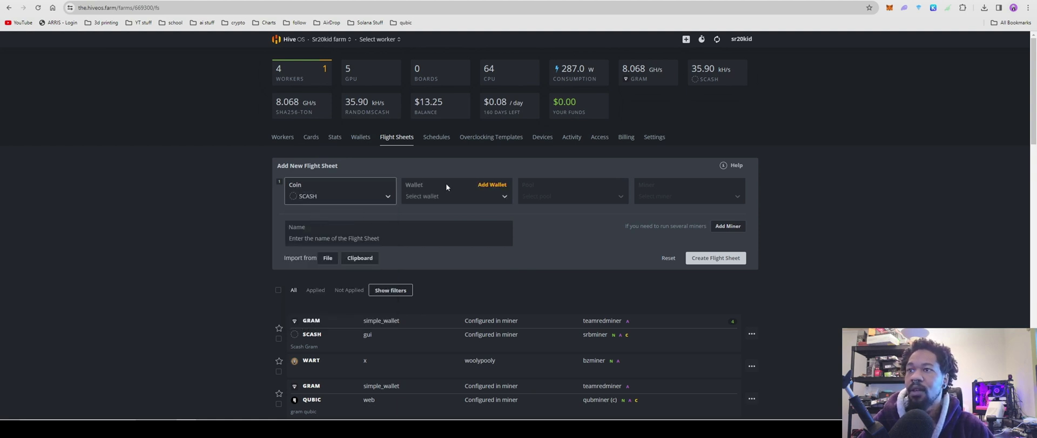
Choose the gui wallet for the new SCASH flight sheet and set its pool to Configure in miner
click(438, 197)
click(425, 216)
click(540, 197)
click(539, 212)
Search the flight sheet's miner list for "sr" and choose SRBMiner-MULTI as the miner
click(681, 193)
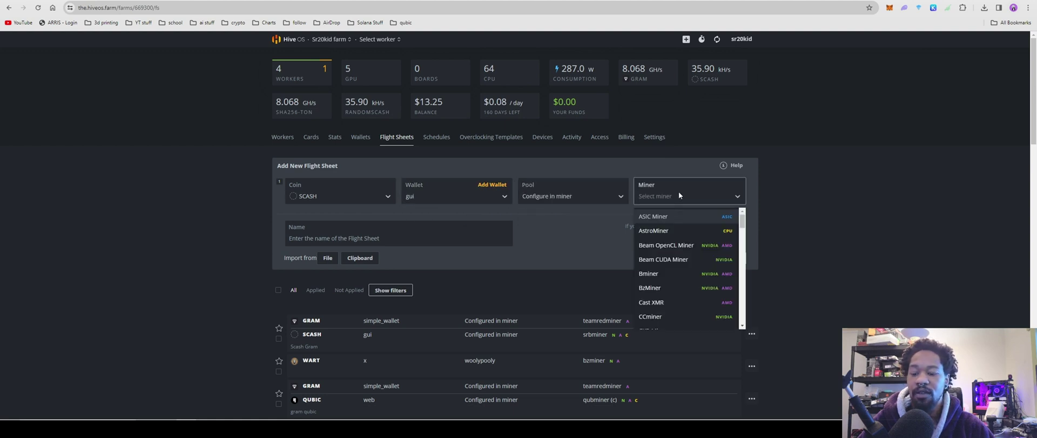
text(se)
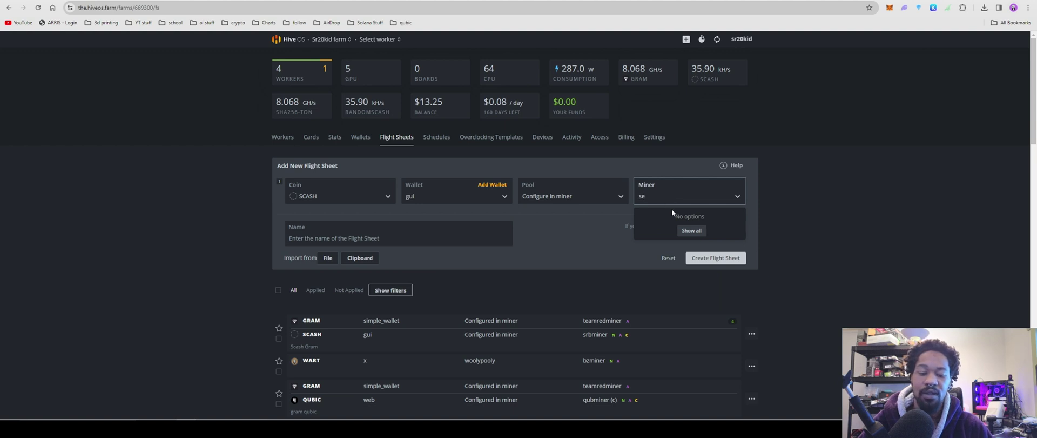
key(BackSpace)
text(r)
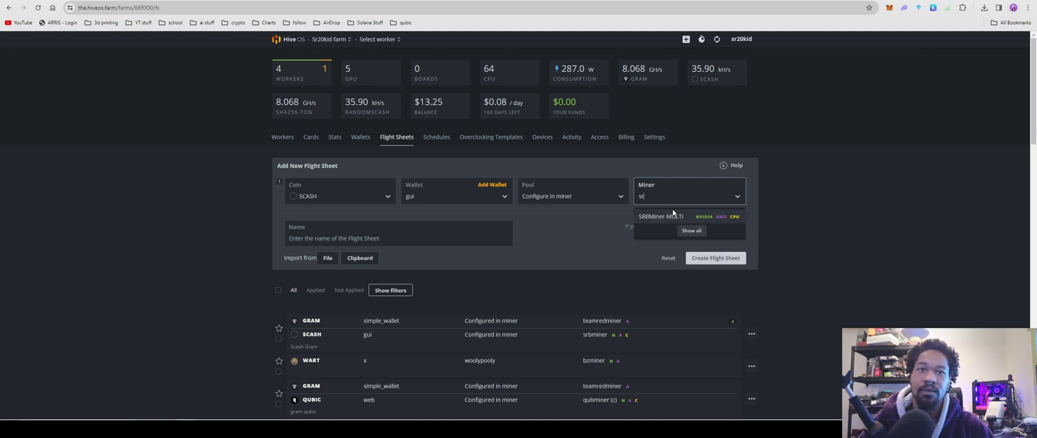
click(669, 216)
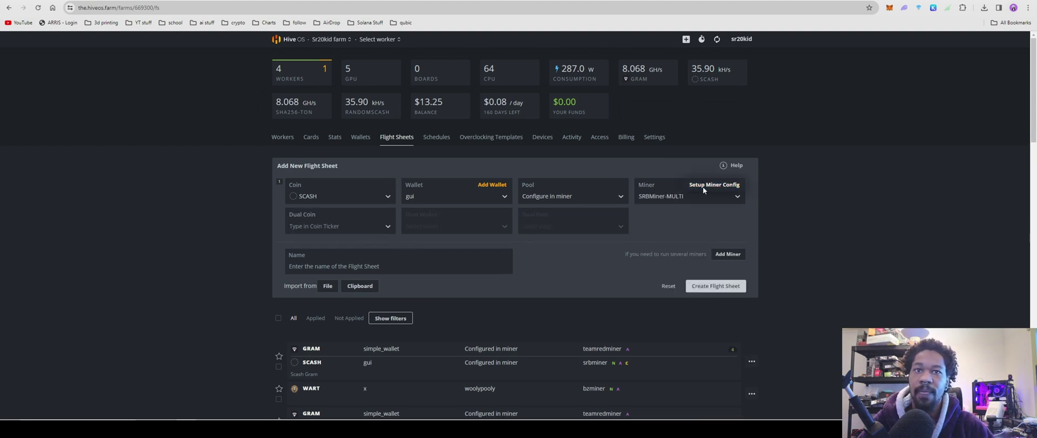
In the SRBMiner-MULTI configuration, insert the %WAL% and %WORKER_NAME% placeholders and add --disable-gpu to the plugin and device configs
click(702, 186)
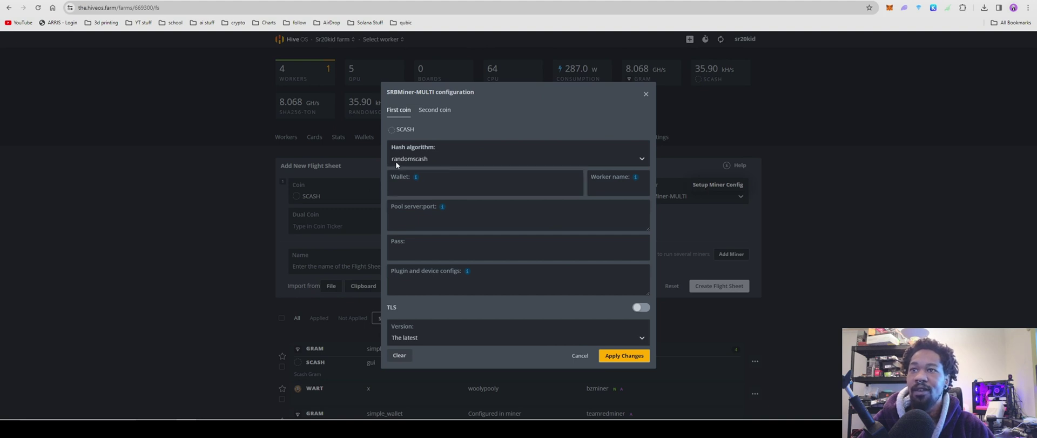
click(416, 187)
click(427, 207)
click(639, 180)
click(648, 208)
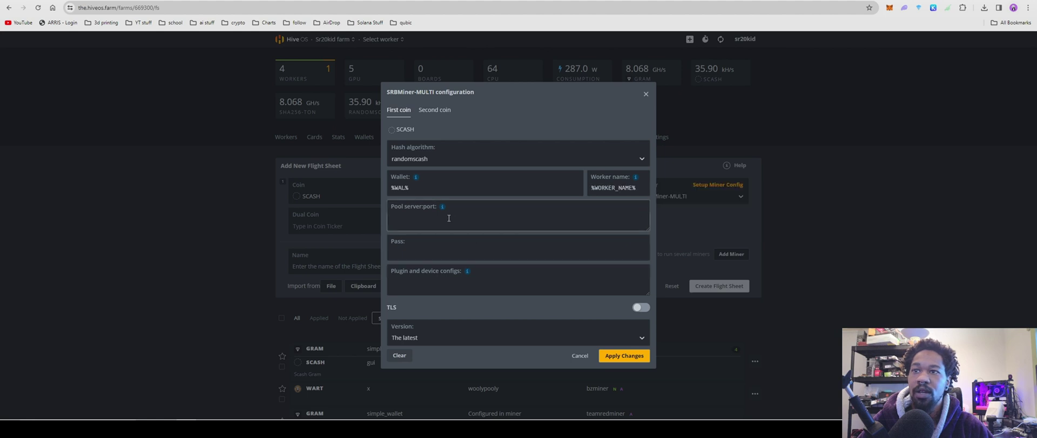
mouse_move(468, 272)
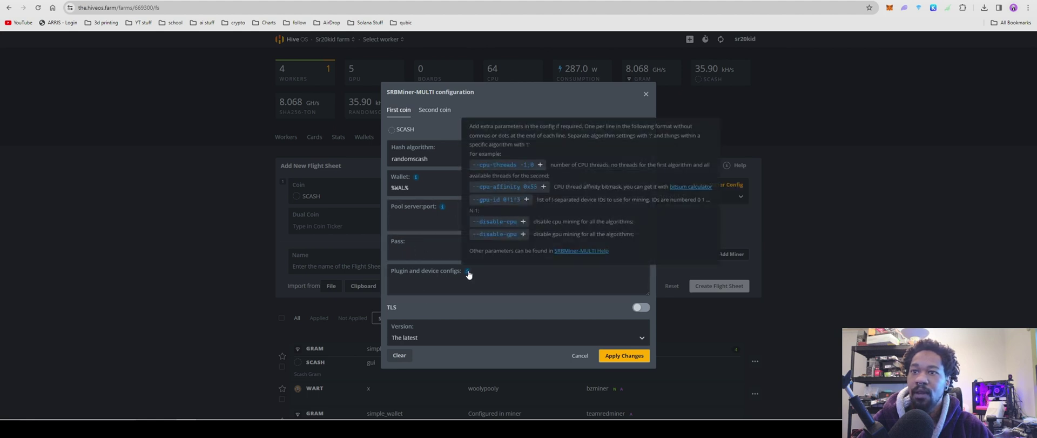
click(495, 233)
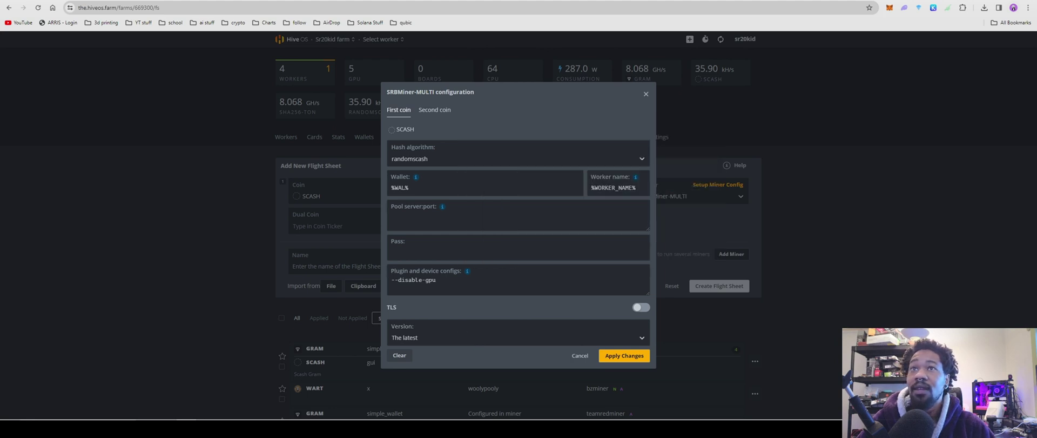
Switch to the Rplant pool page and copy the pool address stratum-na.rplant.xyz:7019 from the miner script
key(ctrl+Tab)
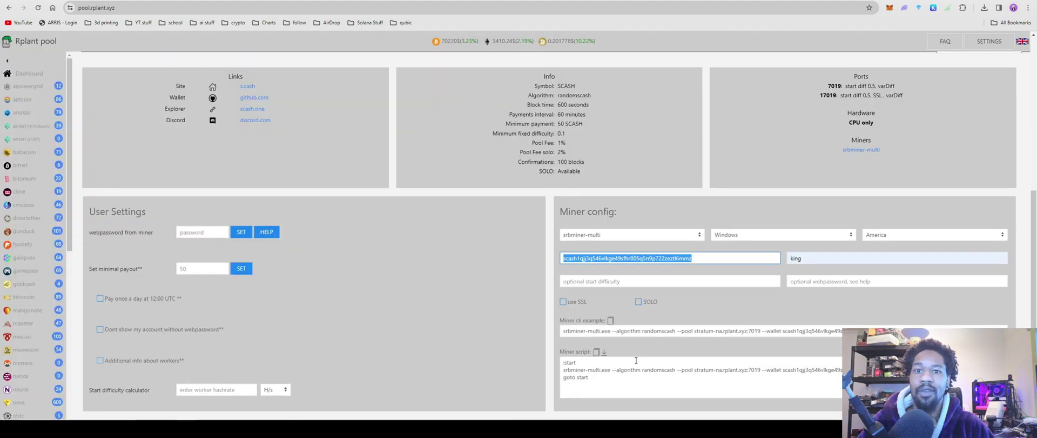
click(696, 369)
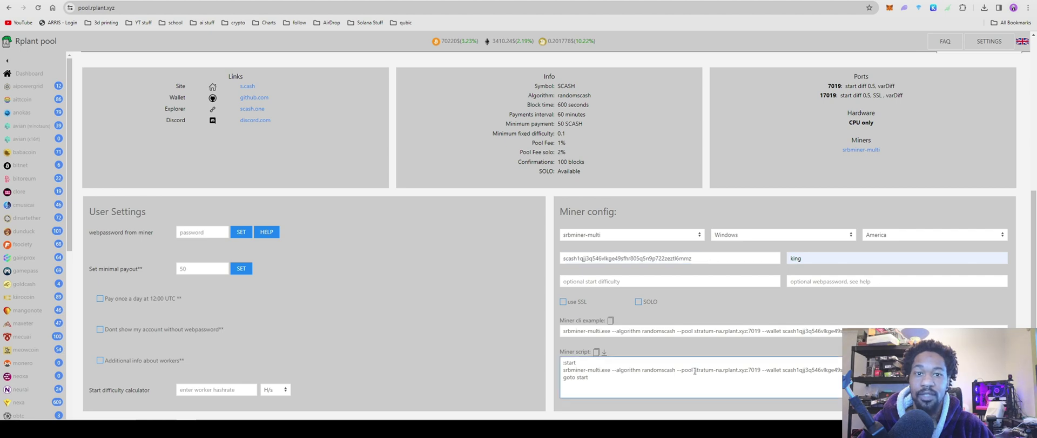
drag(697, 369, 758, 368)
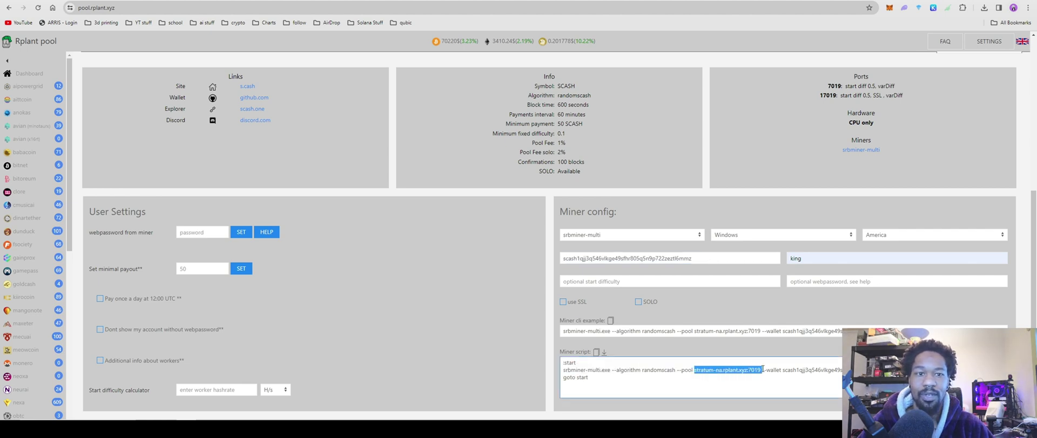
drag(763, 369, 759, 369)
click(761, 367)
drag(758, 369, 697, 372)
right_click(703, 370)
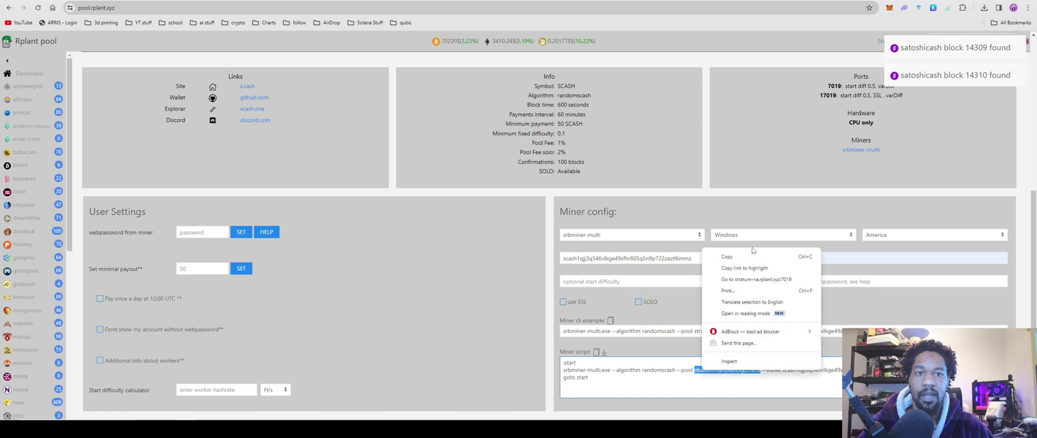
click(724, 254)
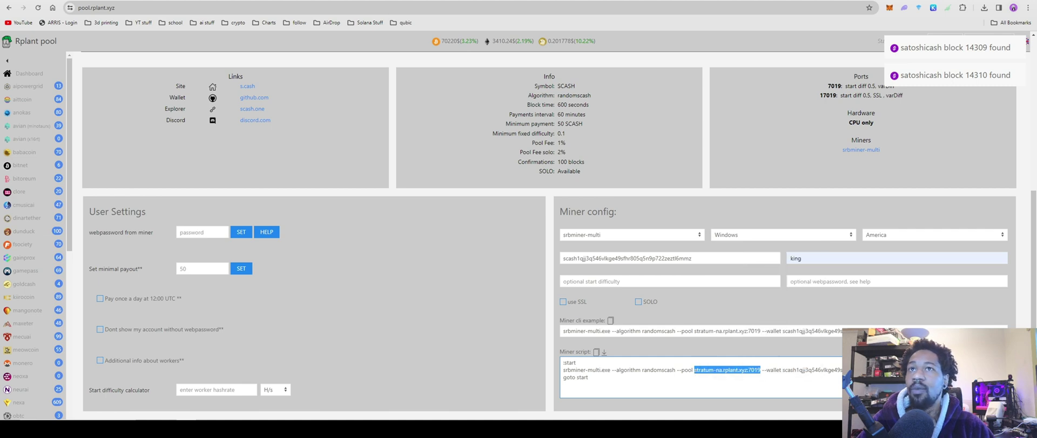
Return to Hive OS, paste stratum-na.rplant.xyz:7019 as the pool server and port, and apply the miner configuration
key(ctrl+Tab)
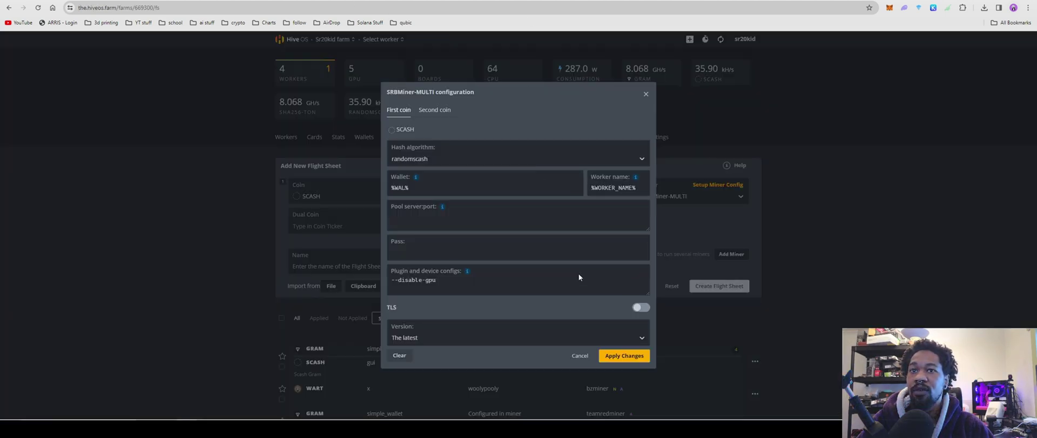
right_click(419, 222)
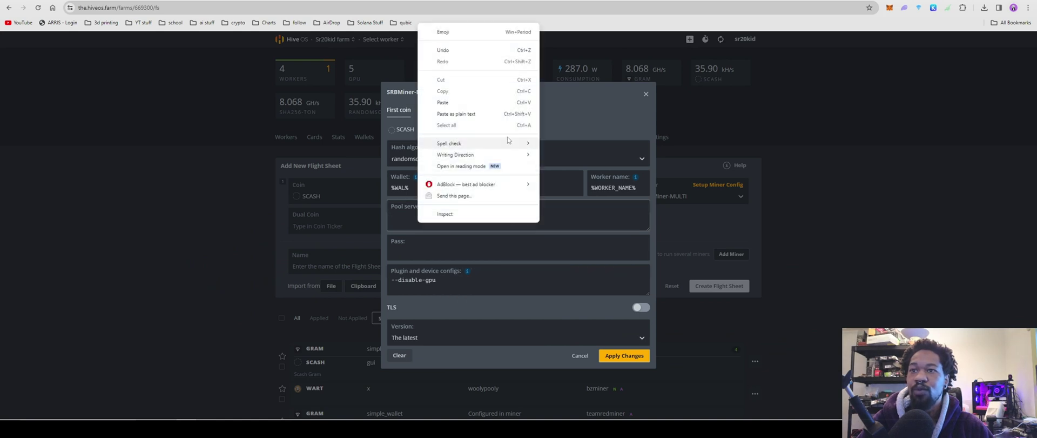
click(462, 102)
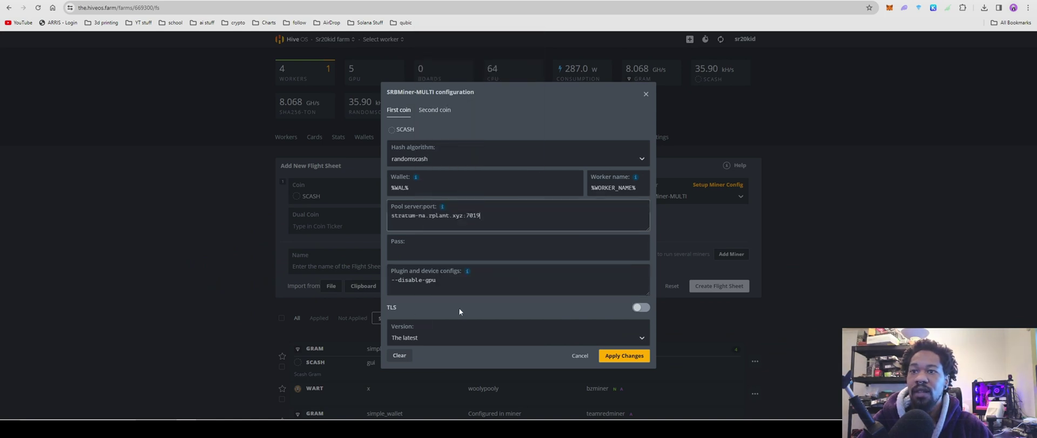
click(635, 359)
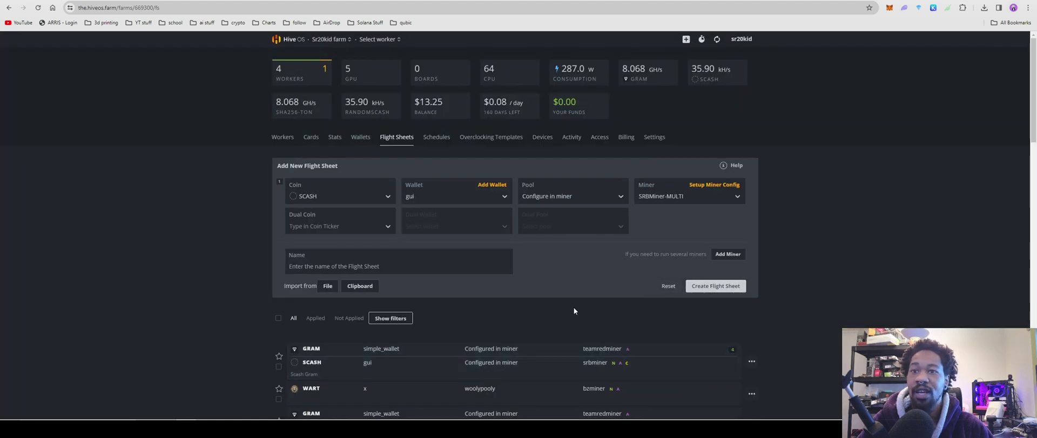
Examine the farm's workers and the R7 7700X 2 worker's overview, then go back to the Hive OS farms overview
click(281, 138)
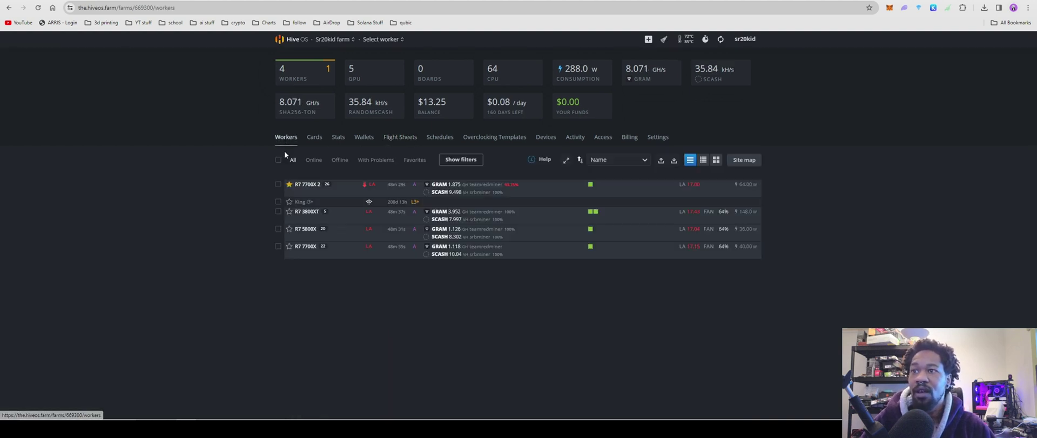
click(306, 185)
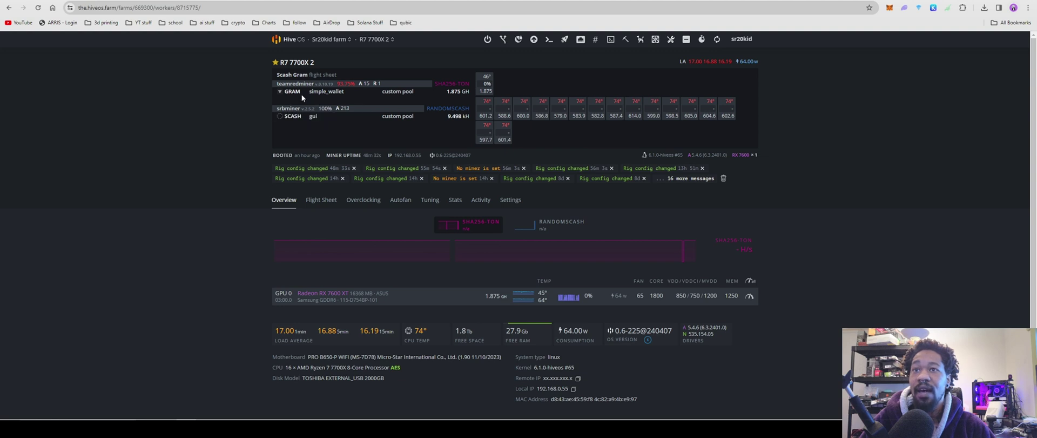
click(291, 39)
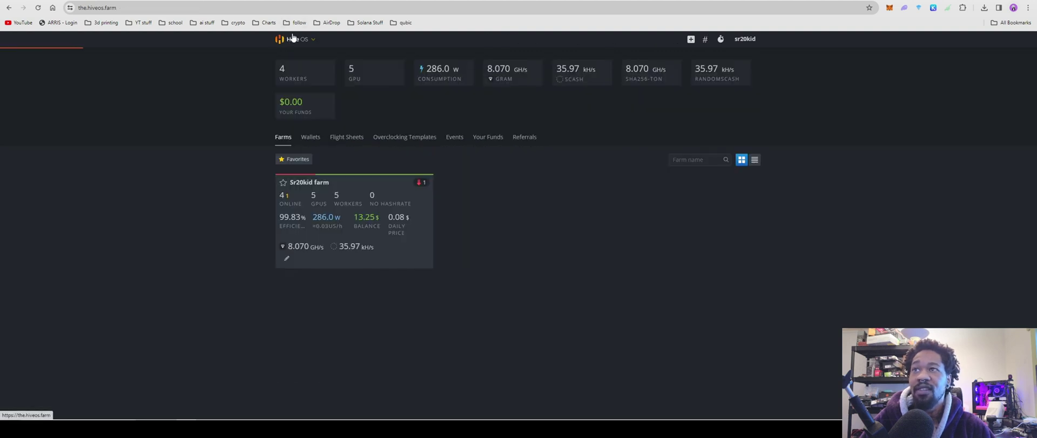
click(306, 181)
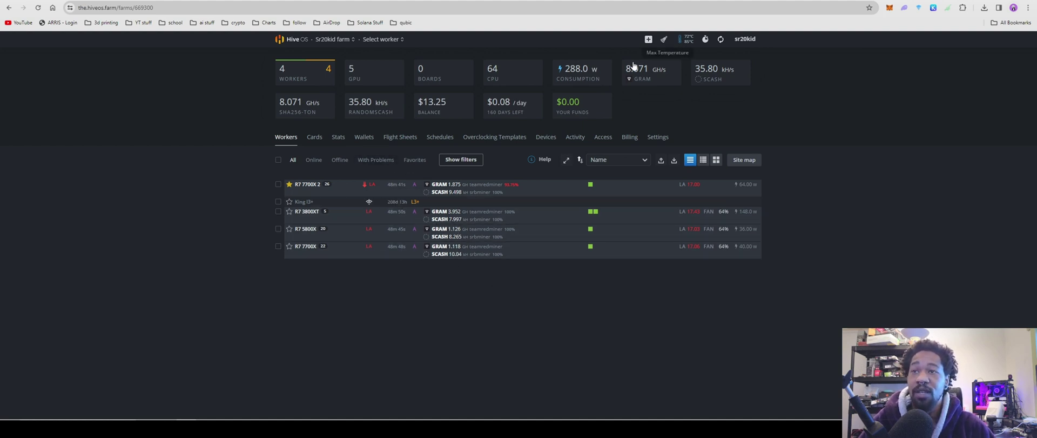
click(294, 39)
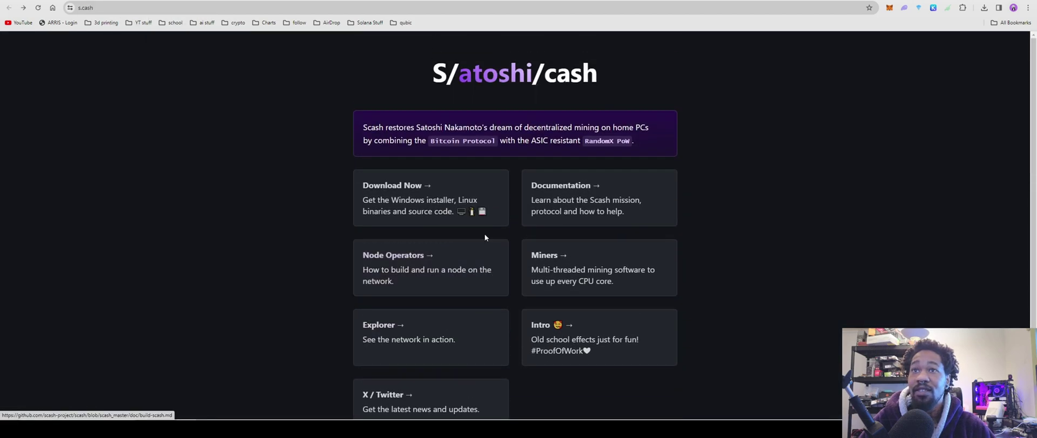
Look over the Scash website, then switch to the Rplant pool and examine the wallet's workers and the exchange wallet note
scroll(485, 235, down, 2)
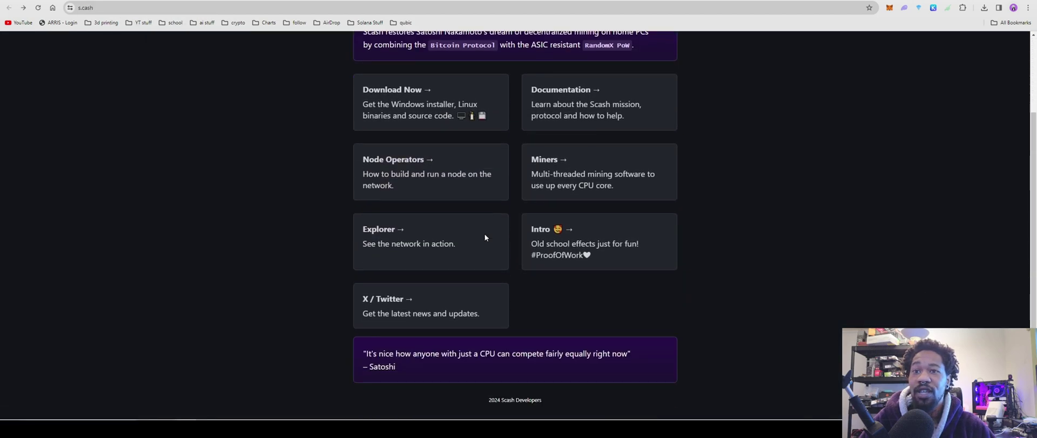
scroll(484, 232, up, 2)
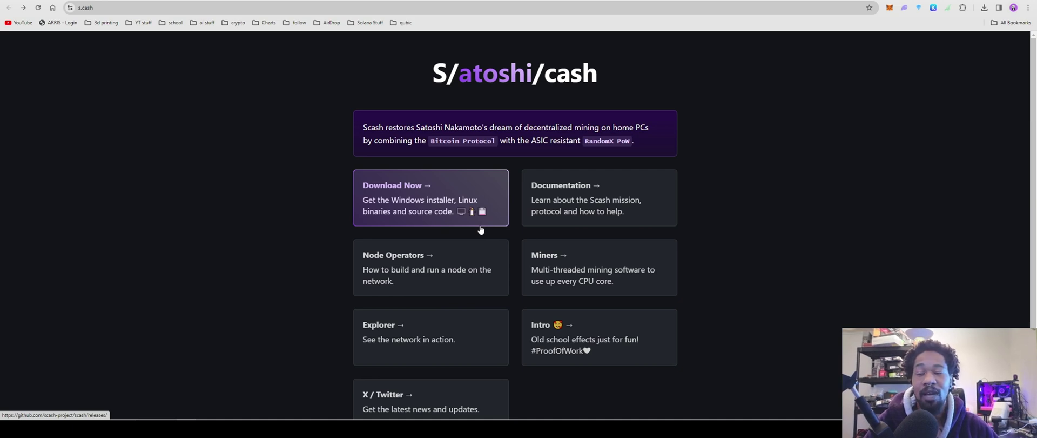
key(ctrl+Tab)
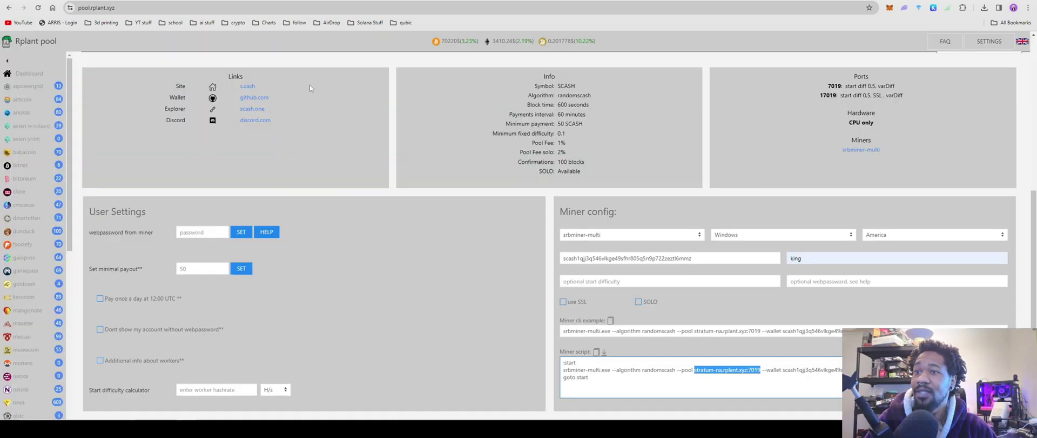
scroll(231, 215, up, 3)
click(228, 211)
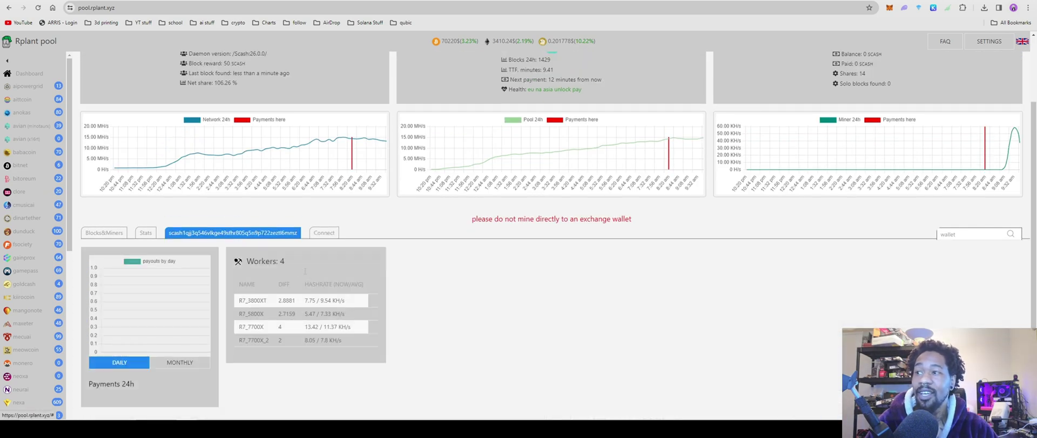
scroll(392, 236, up, 2)
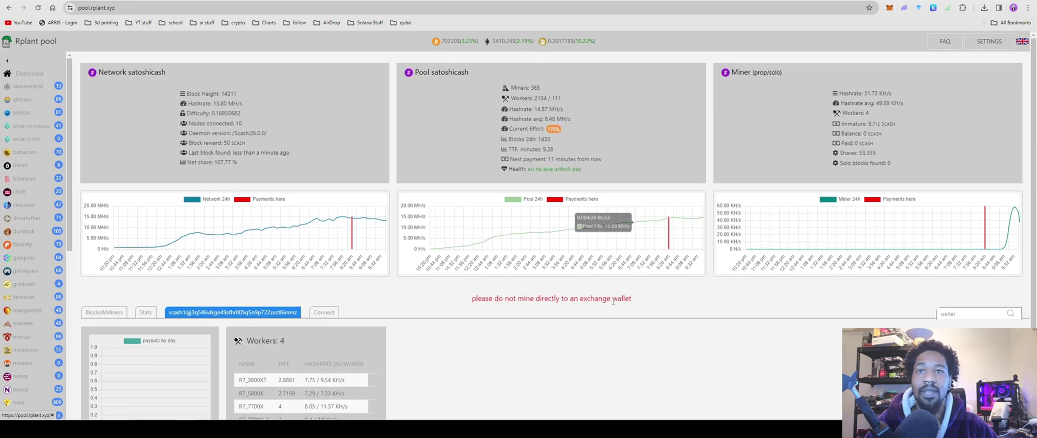
mouse_move(629, 300)
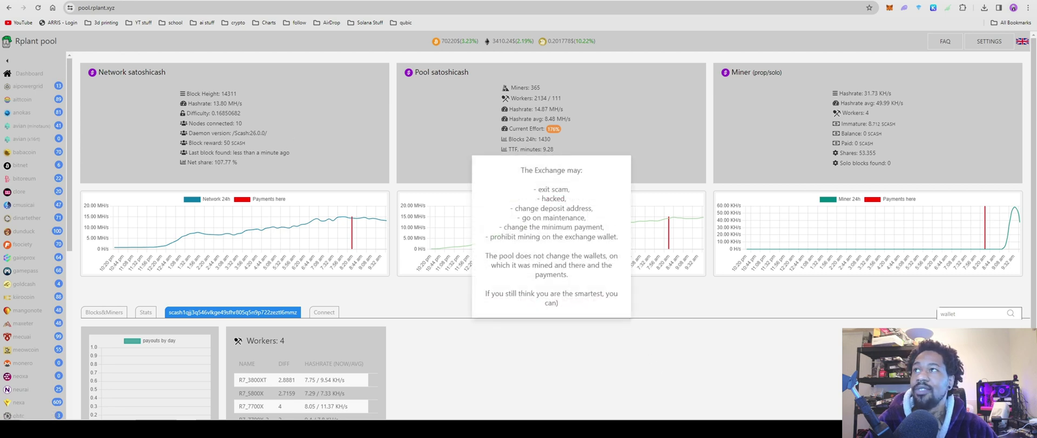